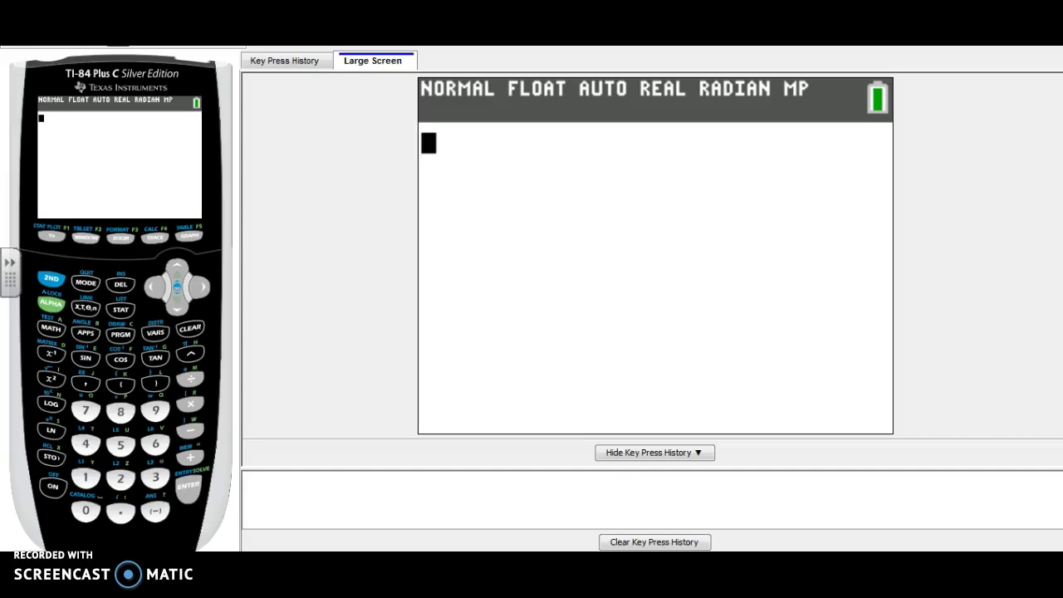
Reset all RAM from the MEM menu, then show the empty Y= editor.
click(28, 76)
click(52, 281)
click(190, 458)
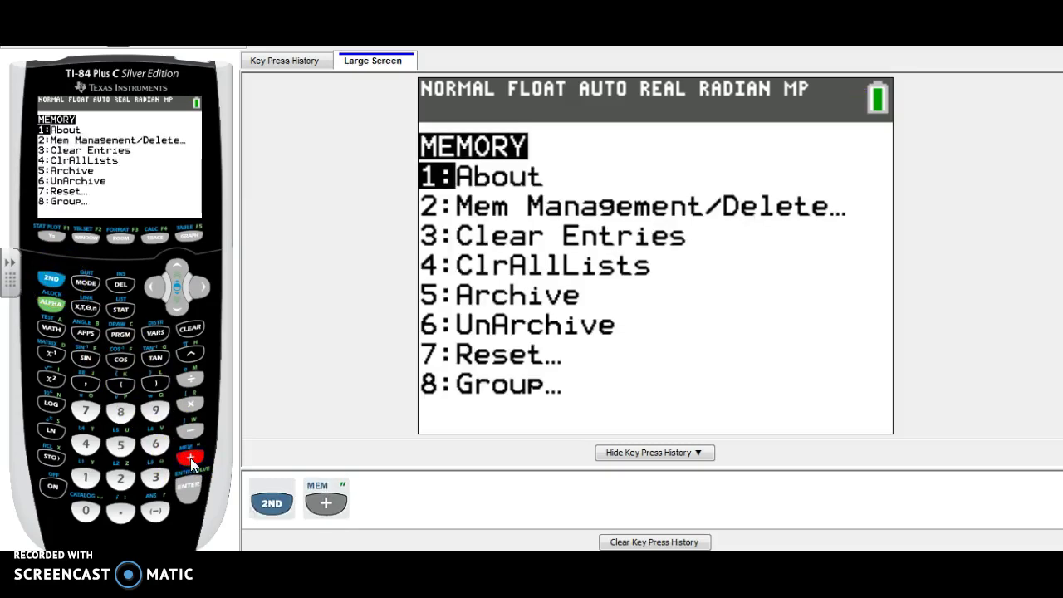
click(78, 408)
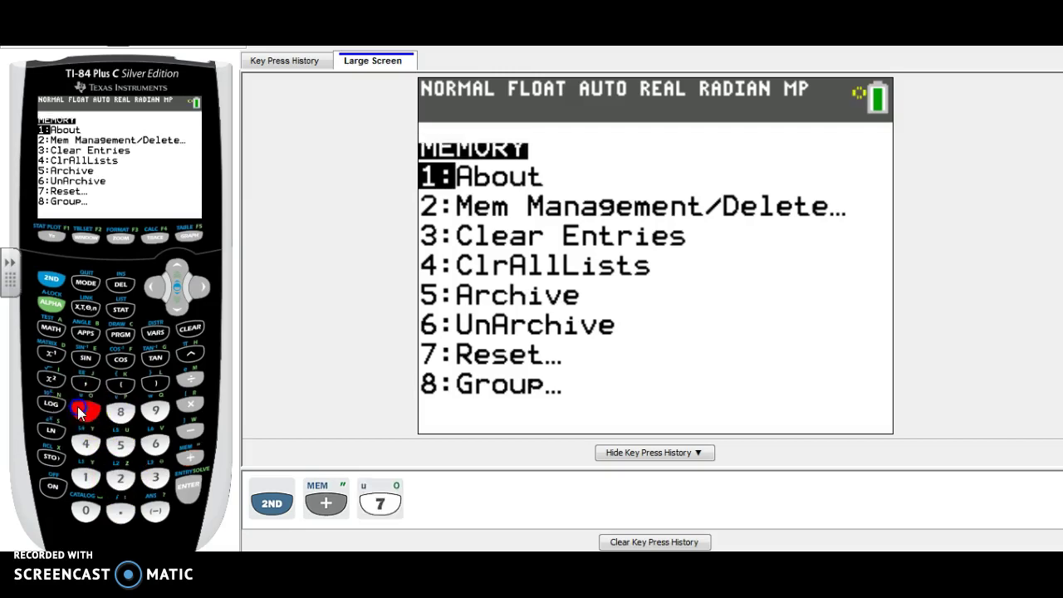
click(87, 480)
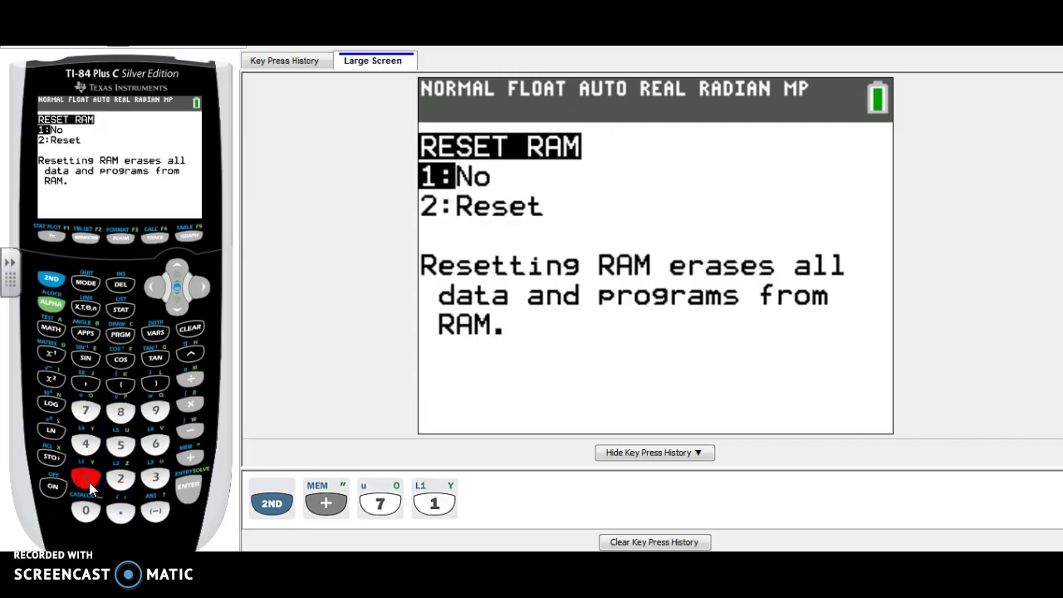
click(120, 480)
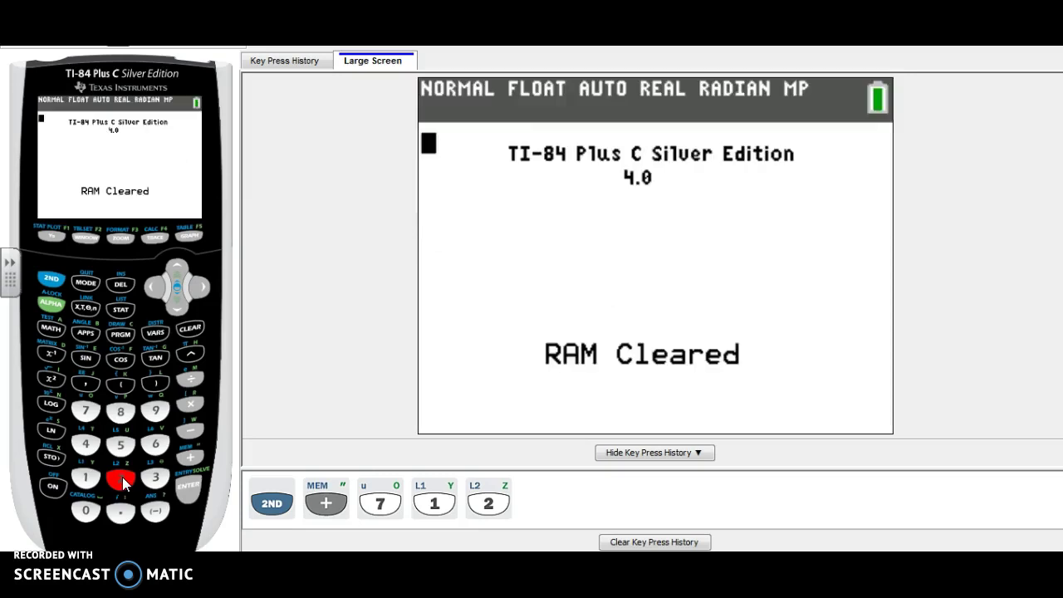
click(51, 238)
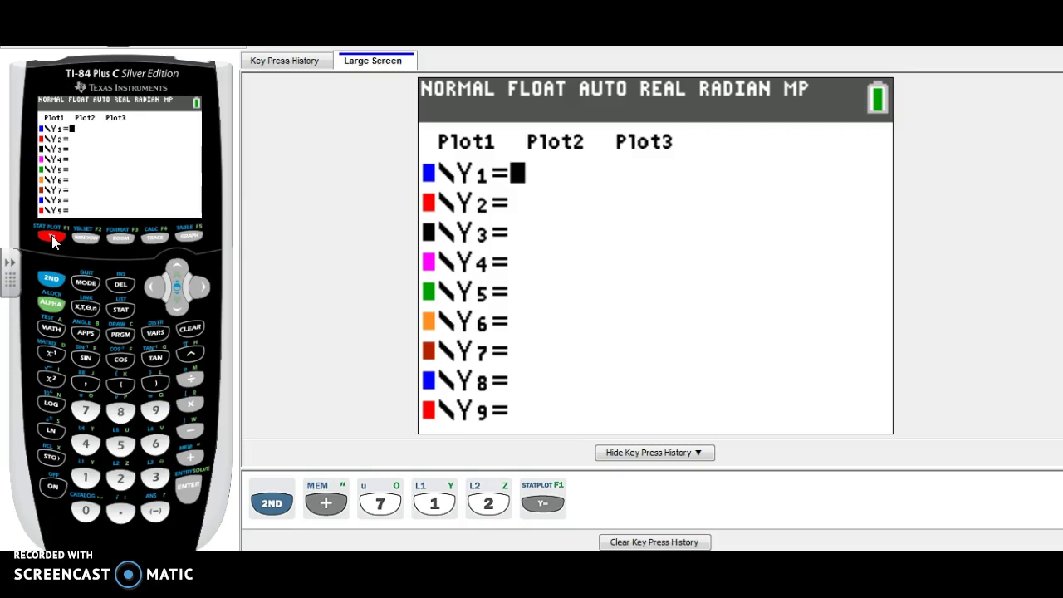
Enter Y1 = X²−4X−5 in the equation editor.
click(86, 307)
click(49, 378)
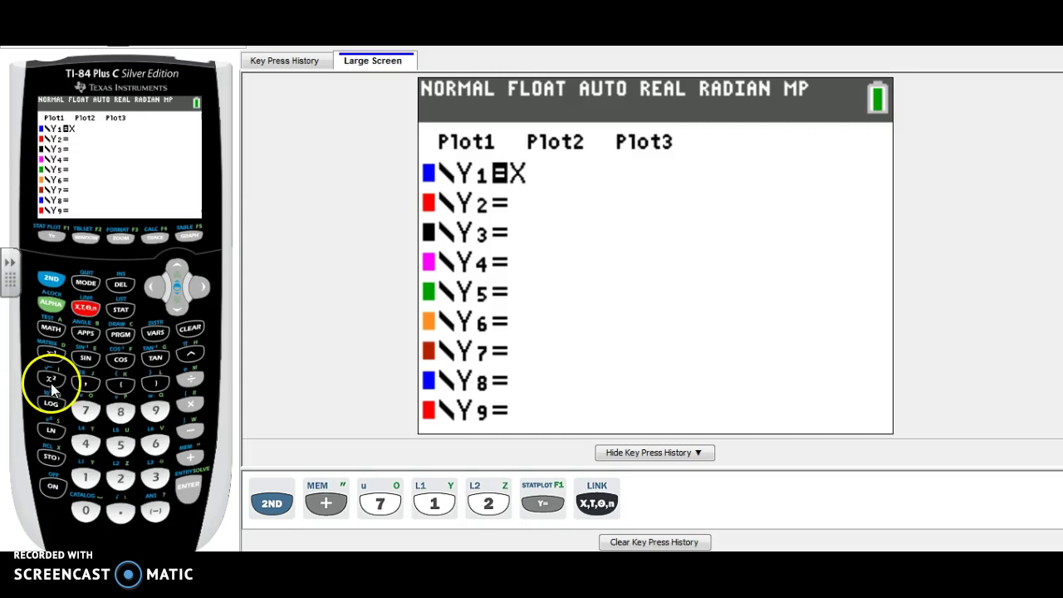
click(189, 430)
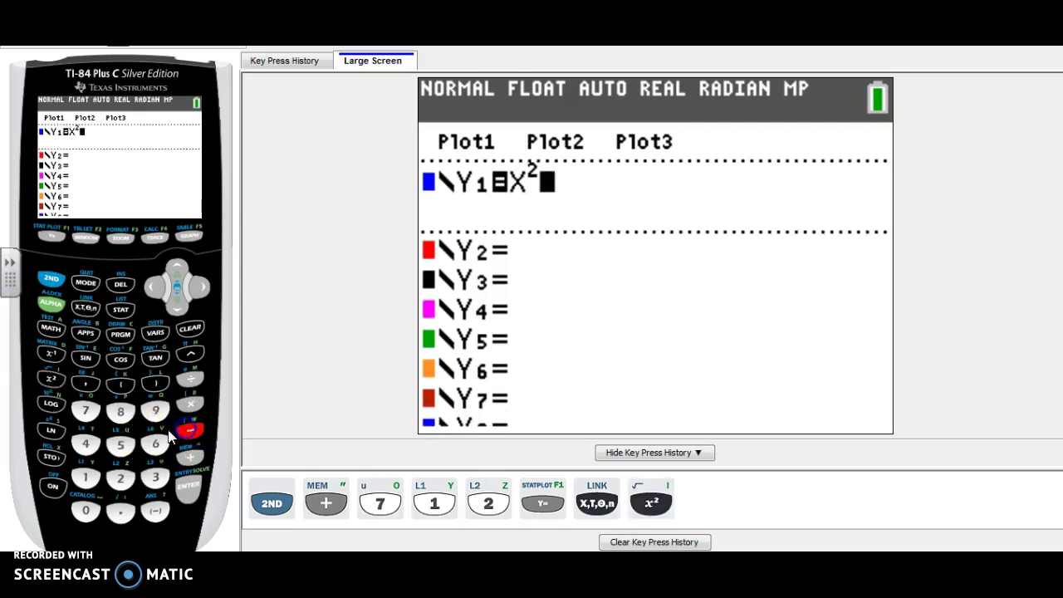
click(86, 446)
click(86, 309)
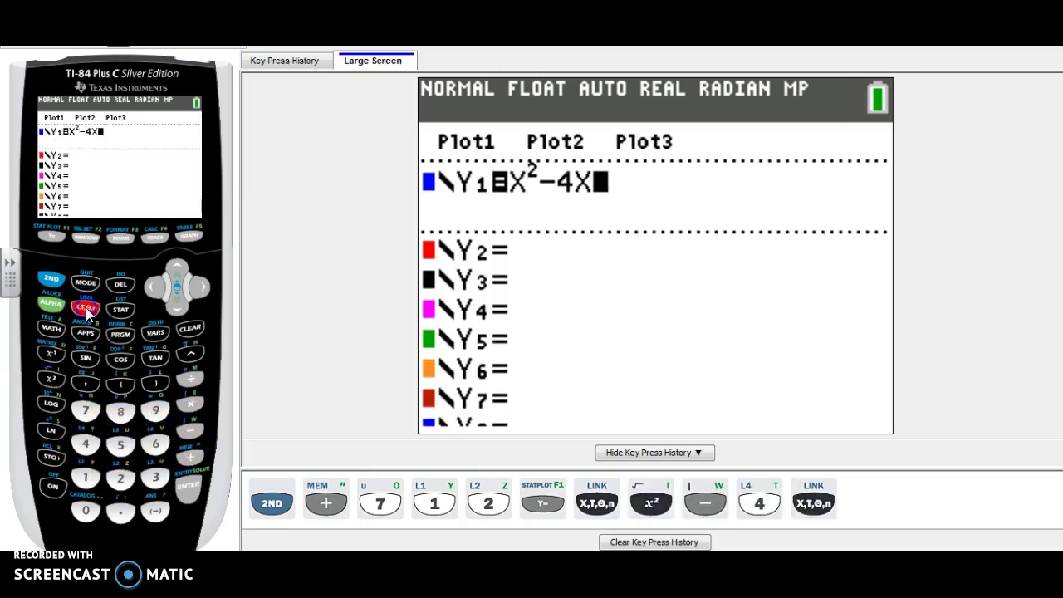
click(190, 430)
click(121, 446)
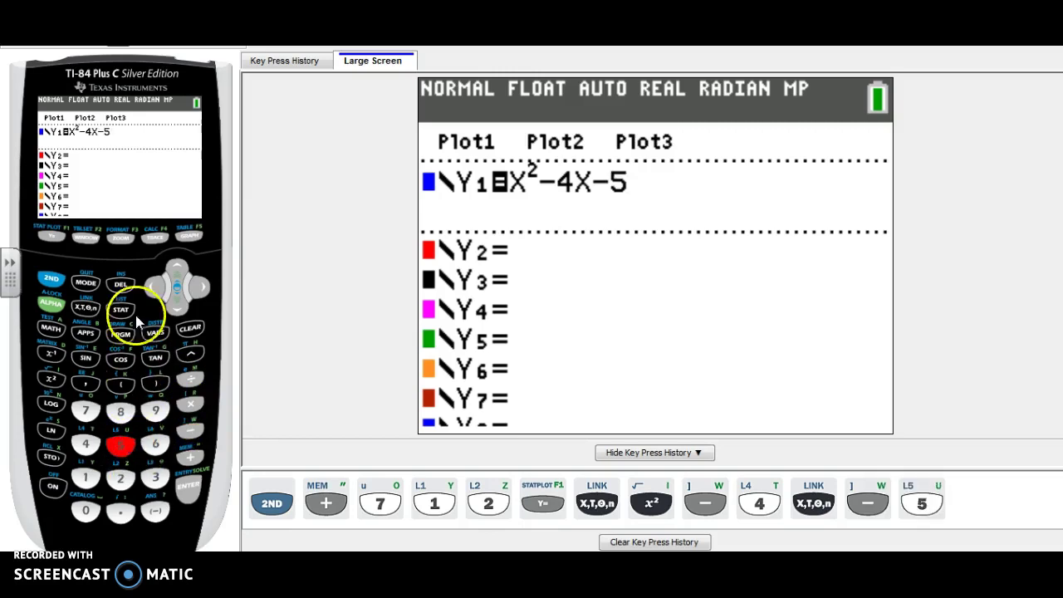
click(122, 241)
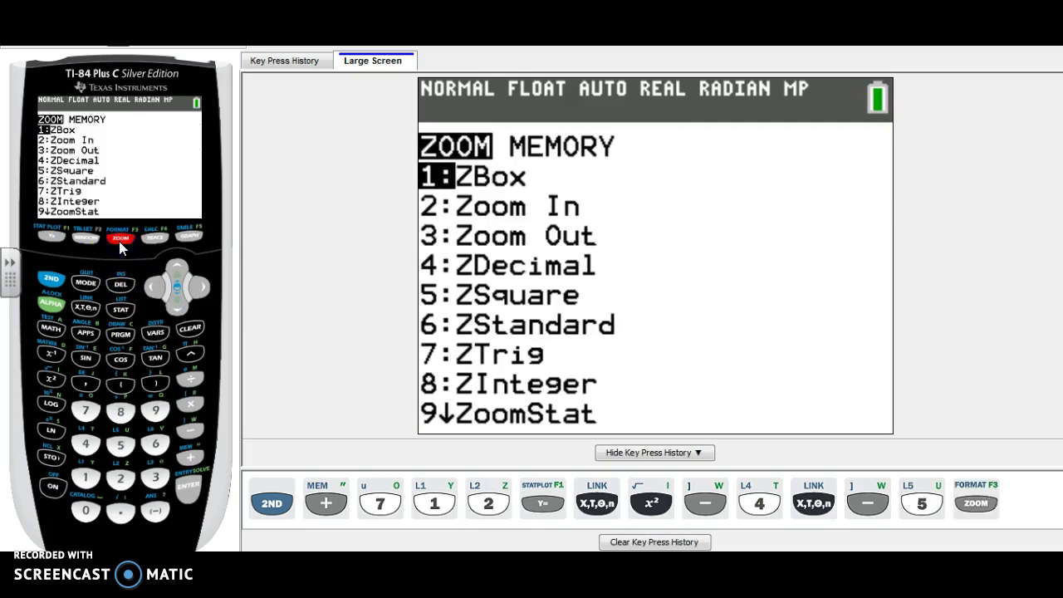
Graph Y1 using the 0:ZoomFit preset from the ZOOM menu.
click(175, 306)
click(175, 307)
click(175, 307)
click(175, 306)
click(175, 306)
click(175, 306)
click(175, 307)
click(175, 307)
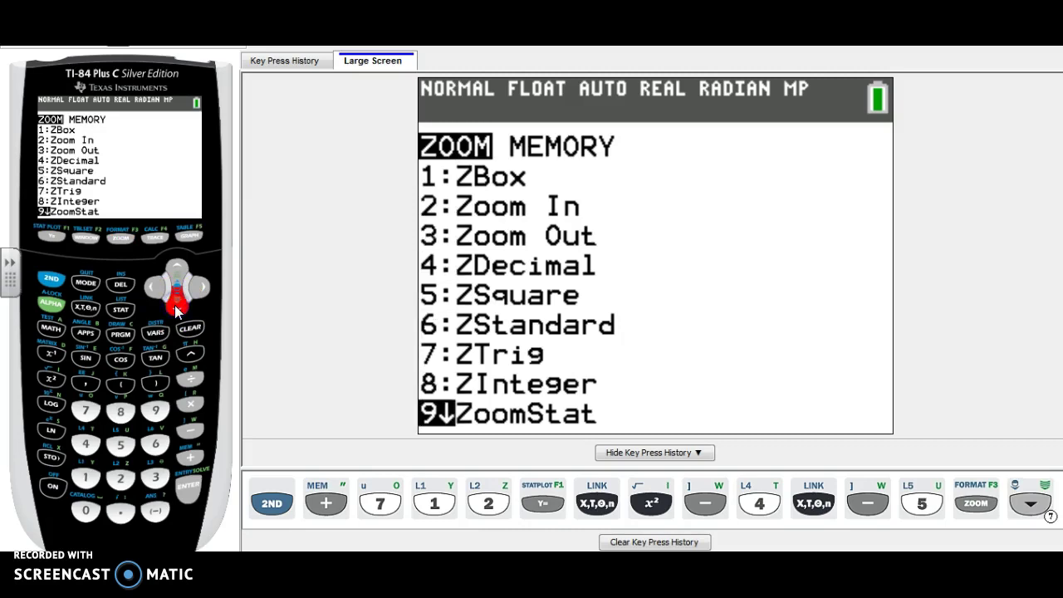
click(175, 306)
click(175, 306)
click(176, 306)
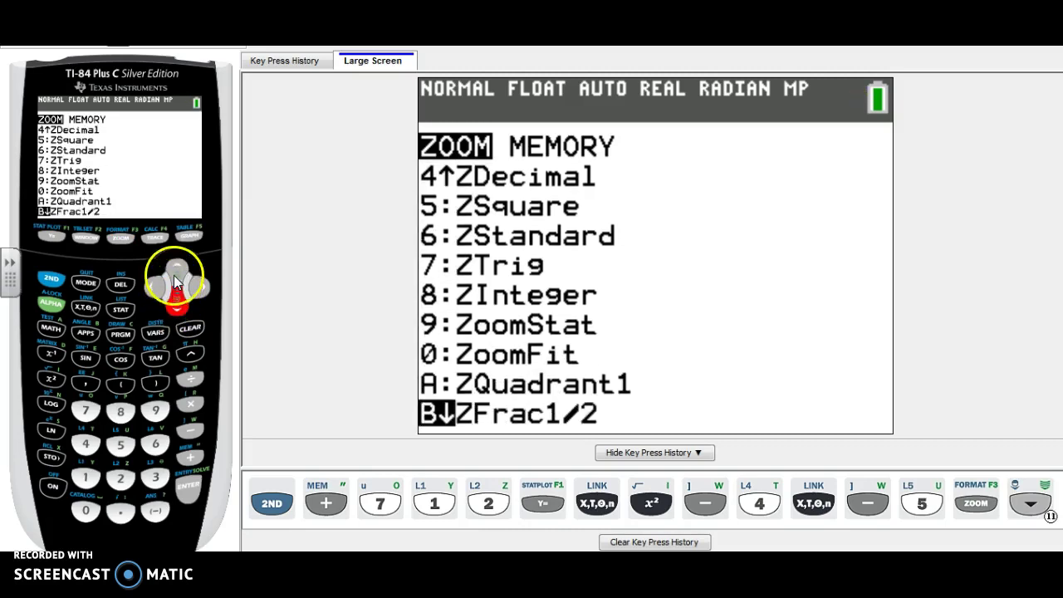
click(175, 306)
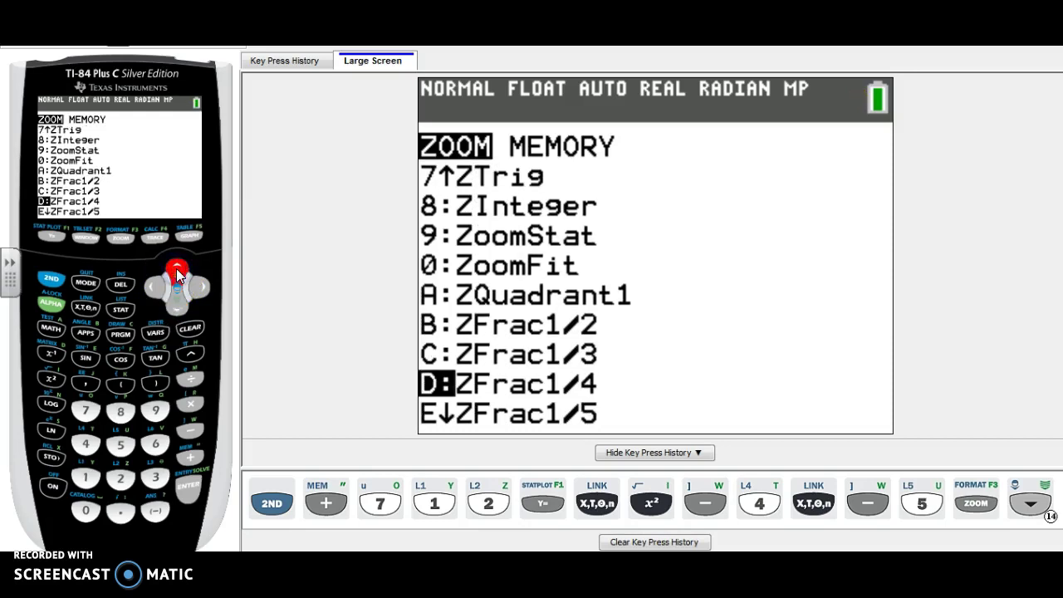
click(176, 268)
click(177, 268)
click(176, 269)
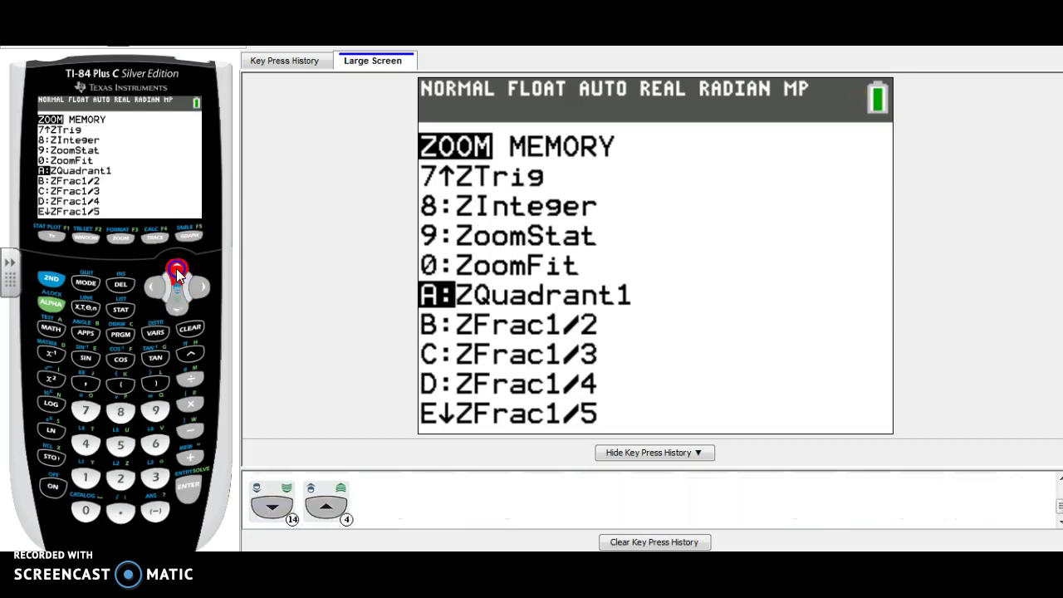
click(176, 269)
click(189, 488)
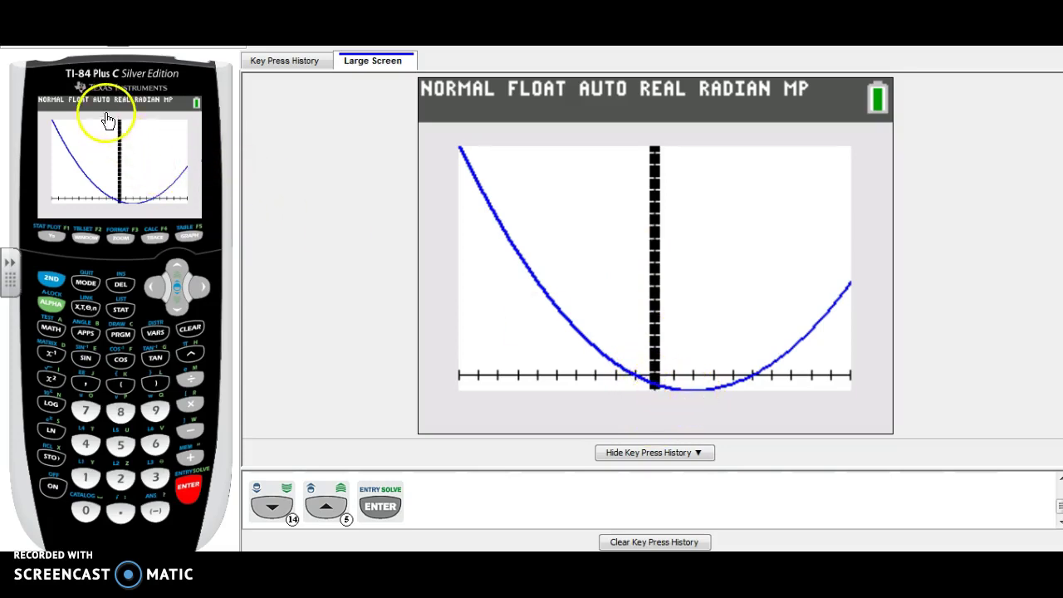
Change the window's Ymin to −15 and regraph the parabola.
click(85, 239)
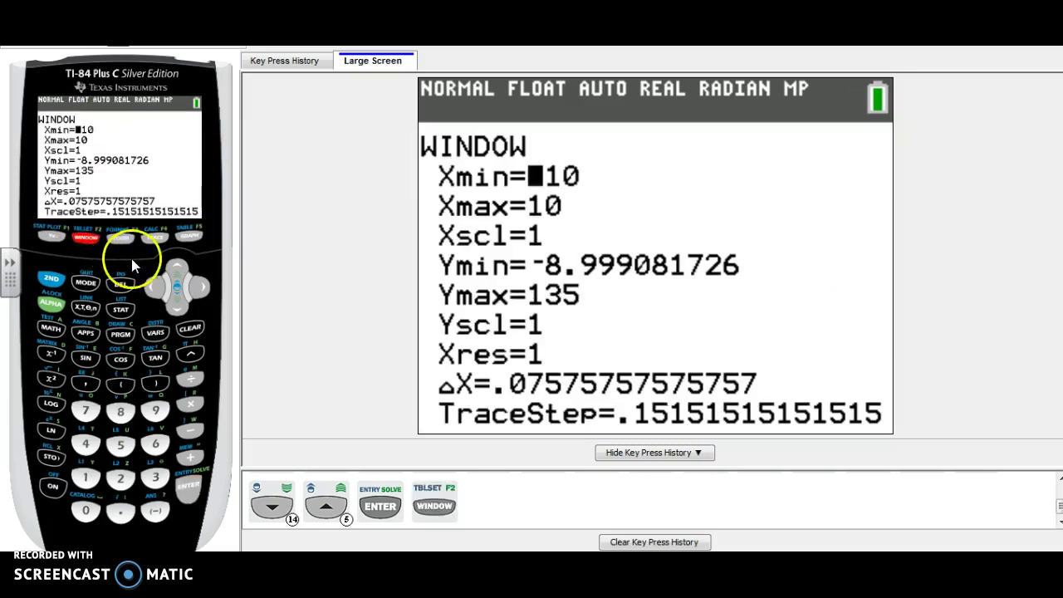
click(173, 305)
click(172, 305)
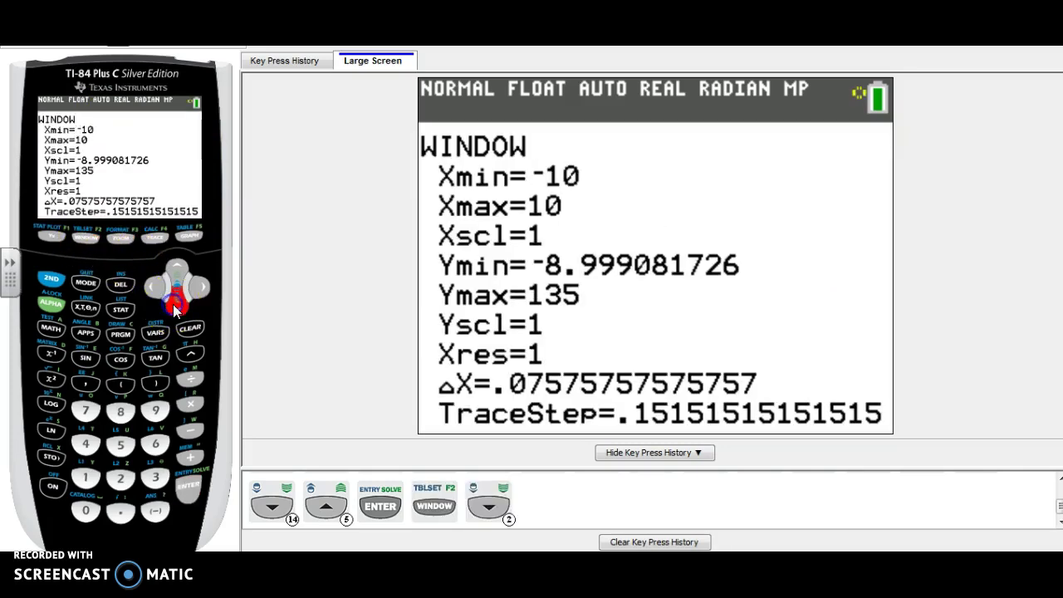
click(173, 306)
click(173, 306)
click(178, 287)
click(179, 270)
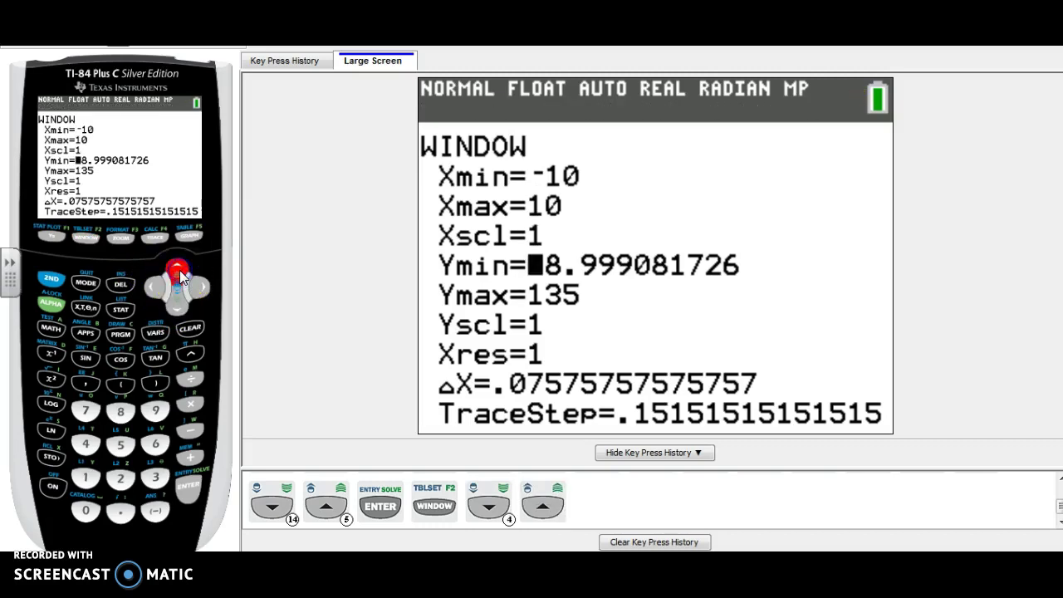
click(155, 511)
click(84, 478)
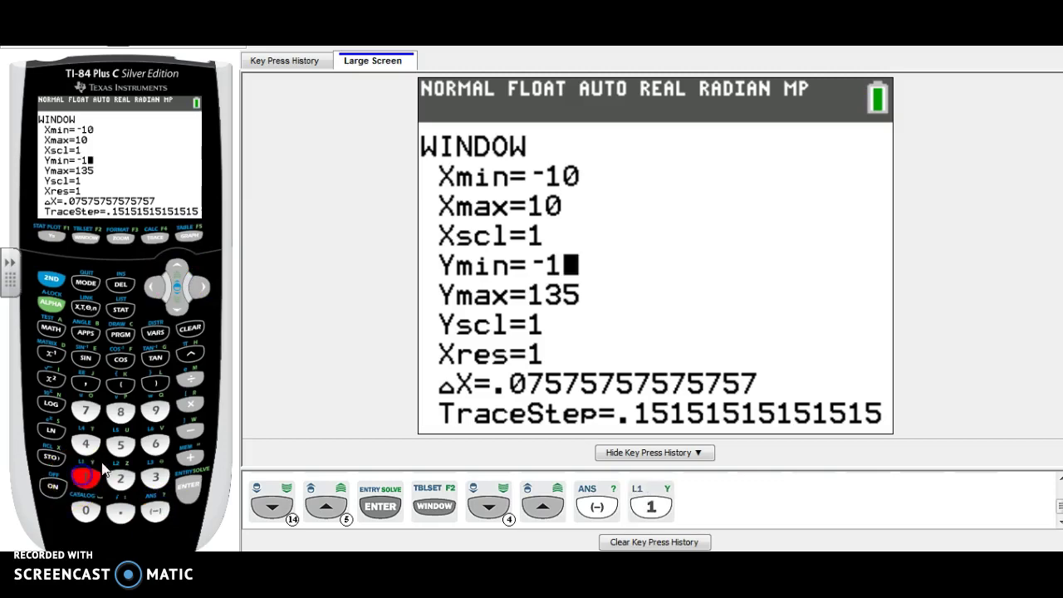
click(120, 445)
click(190, 236)
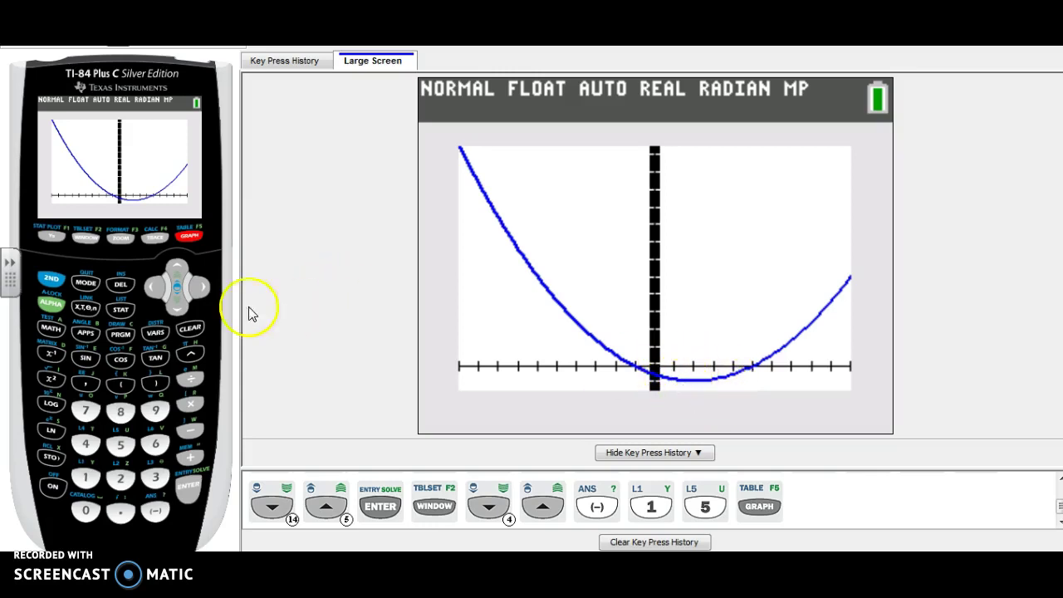
Start the CALC minimum tool and accept X=0 as the left bound.
click(51, 280)
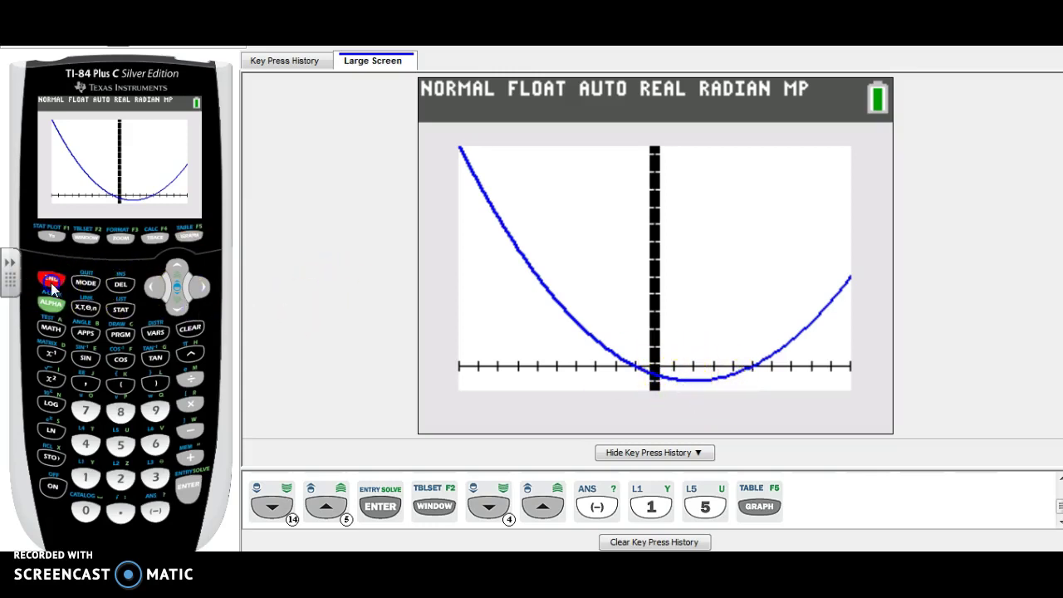
click(156, 239)
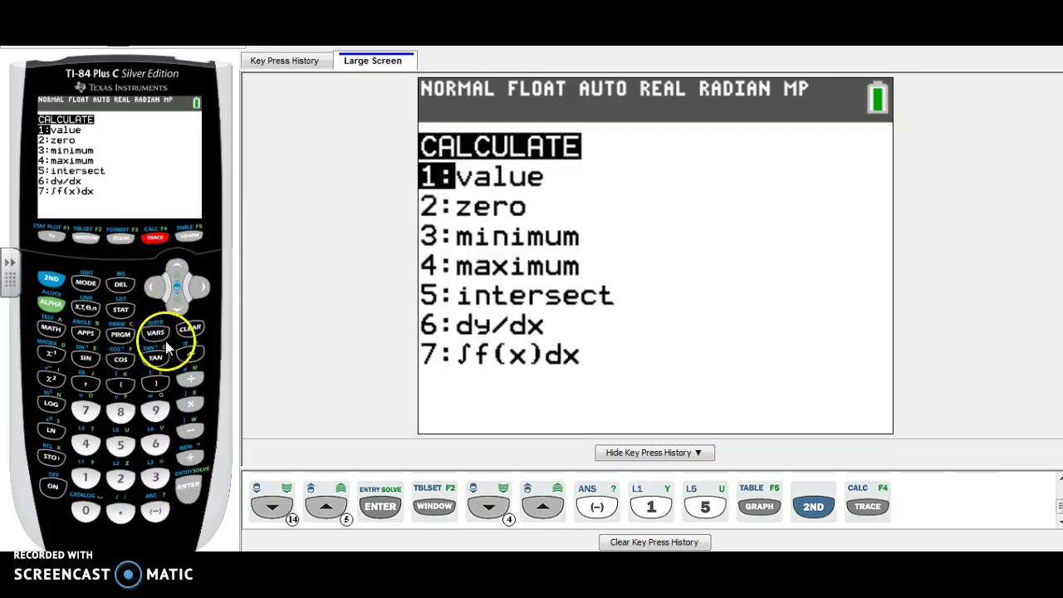
click(176, 306)
click(176, 309)
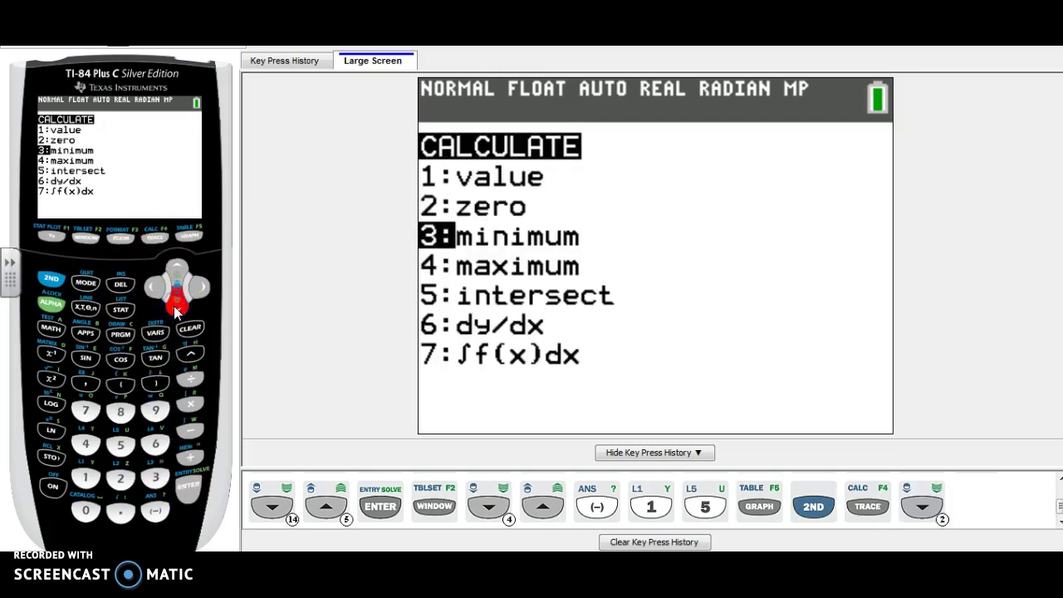
click(189, 489)
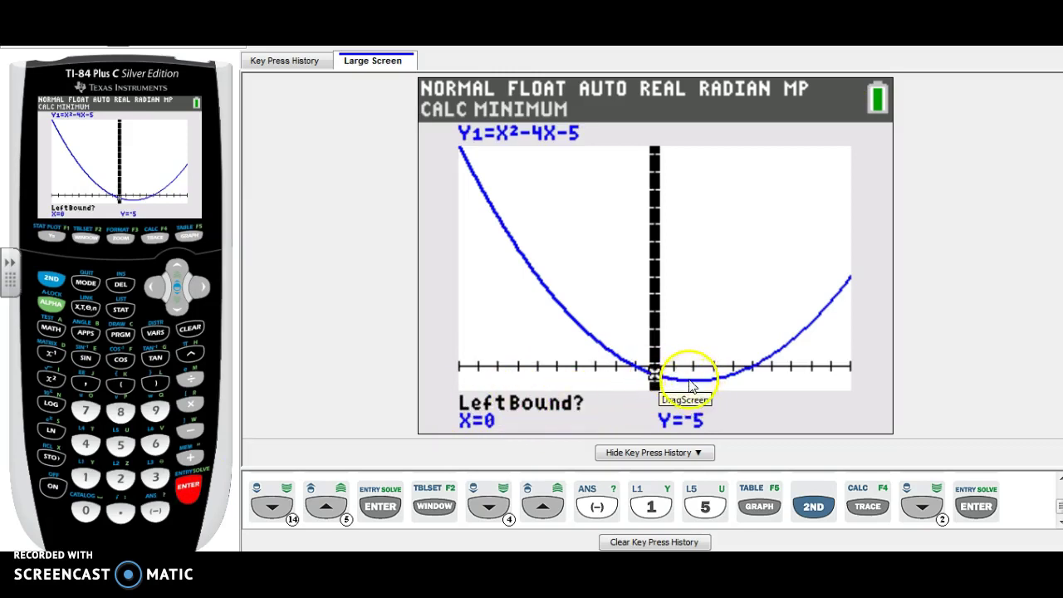
click(188, 489)
Set the right bound past the vertex and a guess near it, giving minimum X≈2, Y=−9.
drag(203, 292, 205, 294)
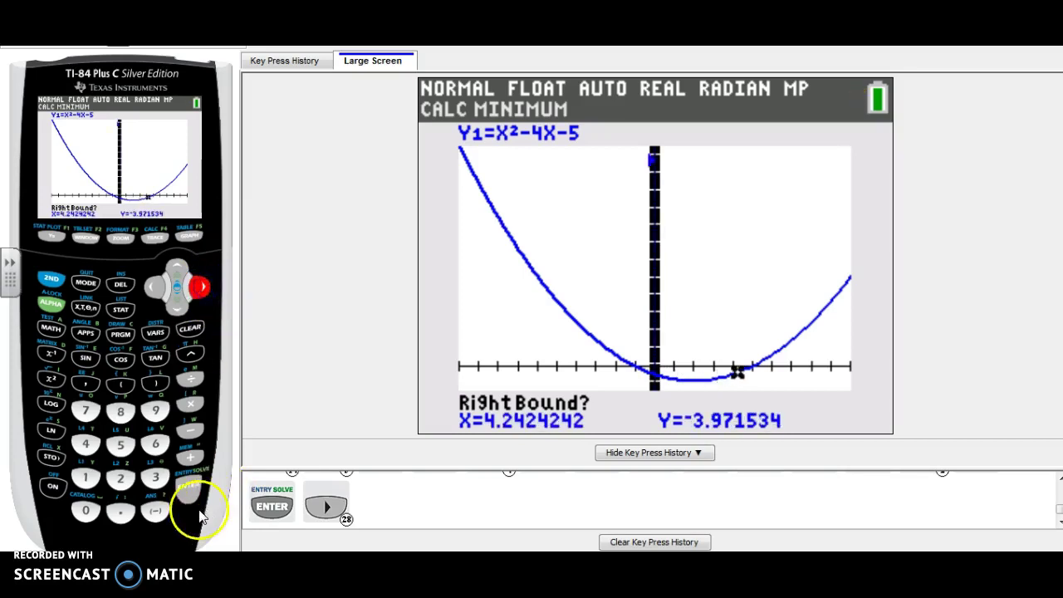
click(192, 490)
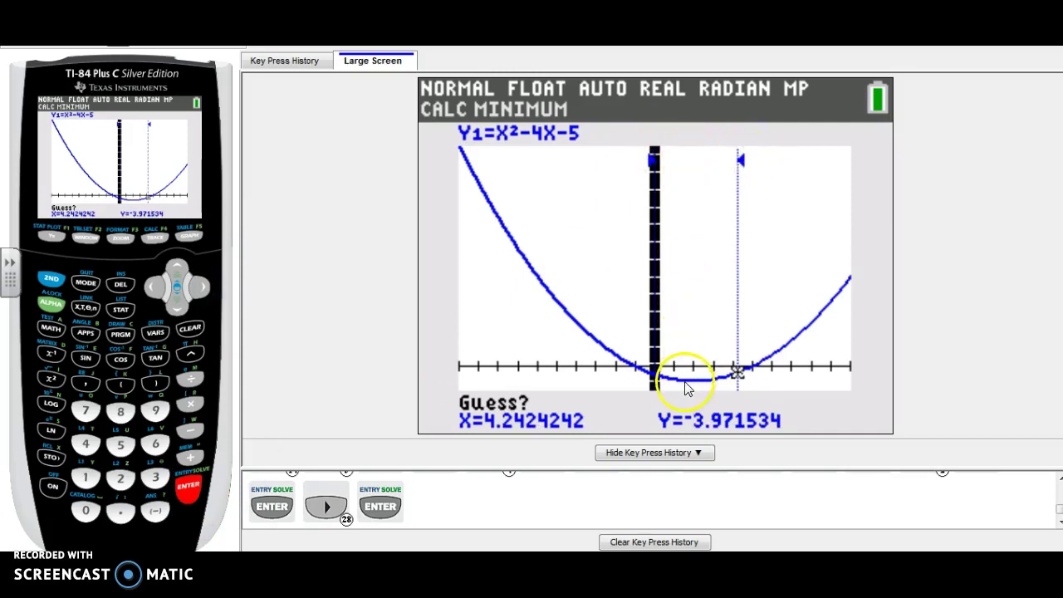
click(153, 288)
drag(153, 288, 154, 290)
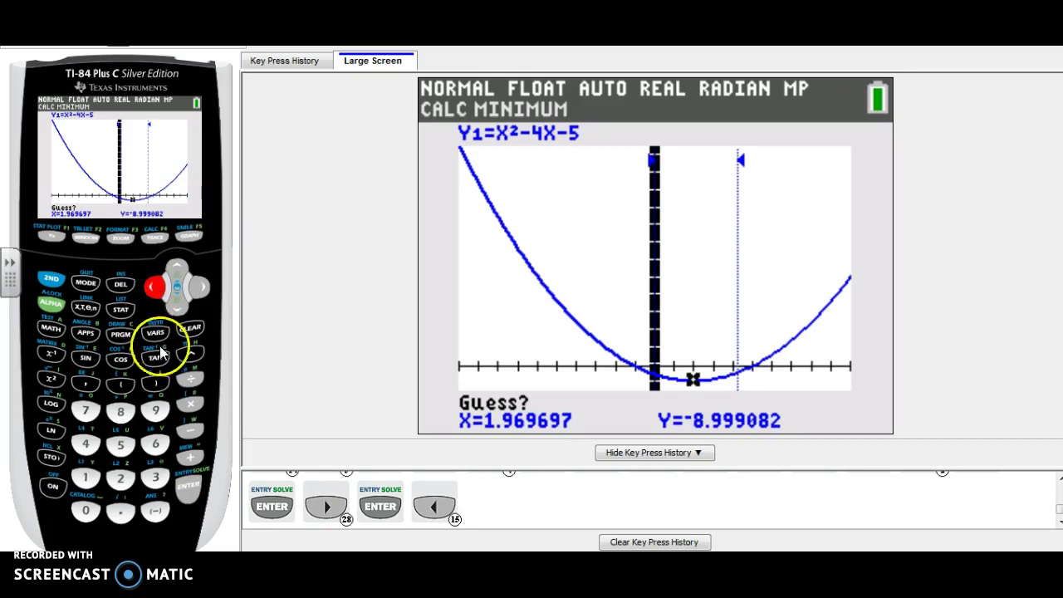
click(193, 494)
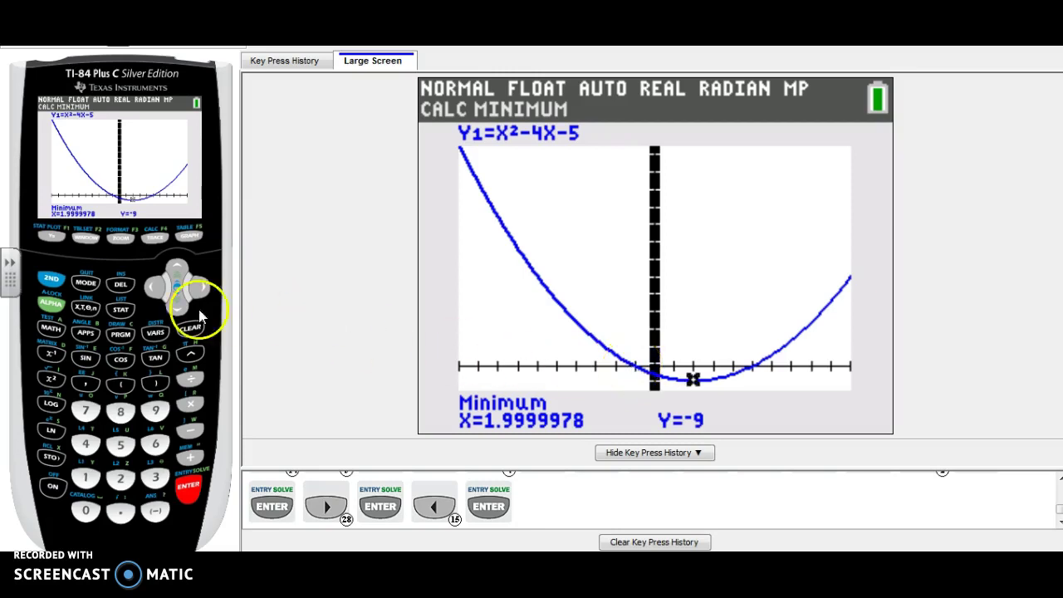
click(51, 281)
Find the zero at X=−1 with CALC zero, setting bounds and a guess around it.
click(155, 239)
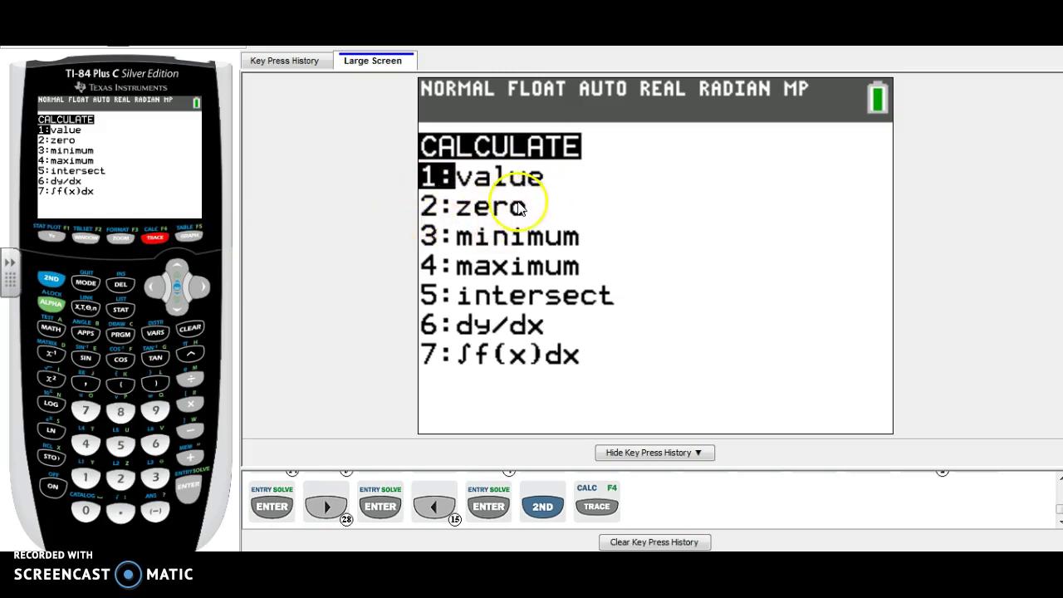
click(122, 479)
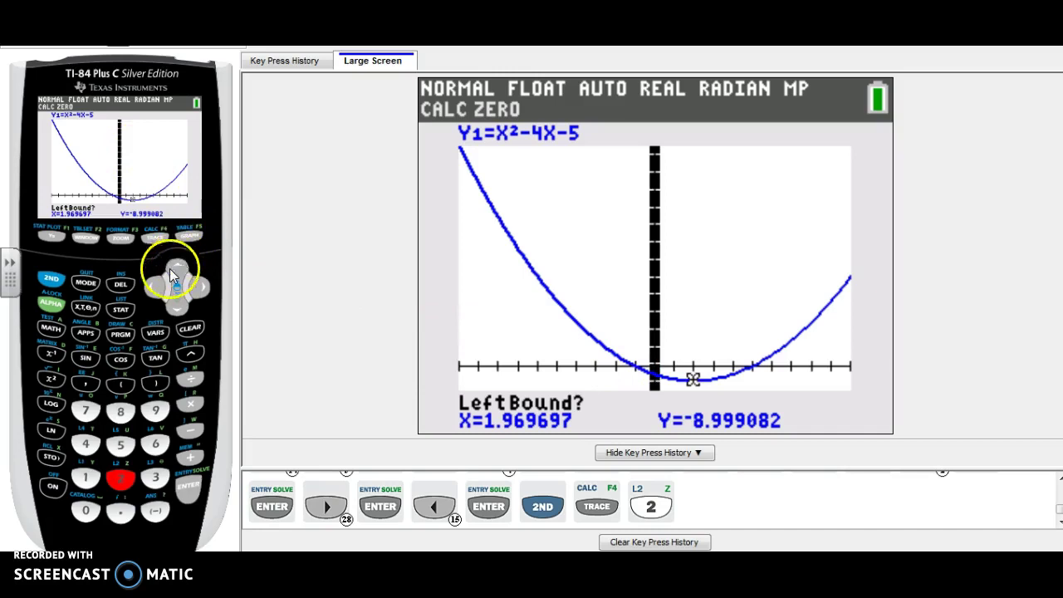
click(155, 288)
click(155, 288)
click(155, 289)
click(155, 289)
click(154, 288)
mouse_move(155, 288)
mouse_down()
mouse_move(199, 291)
mouse_move(217, 448)
mouse_up()
click(185, 497)
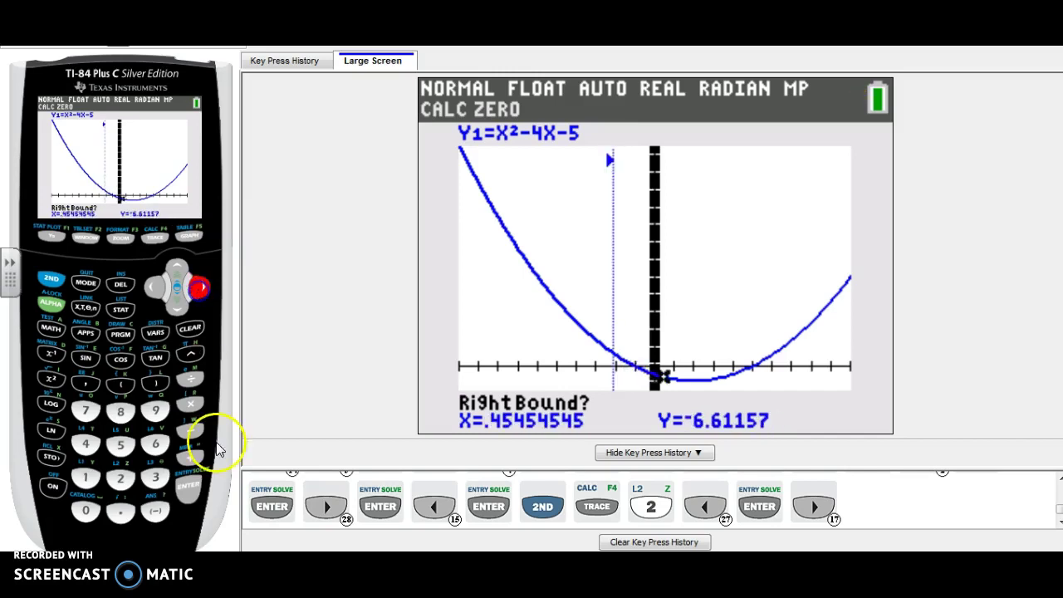
click(191, 486)
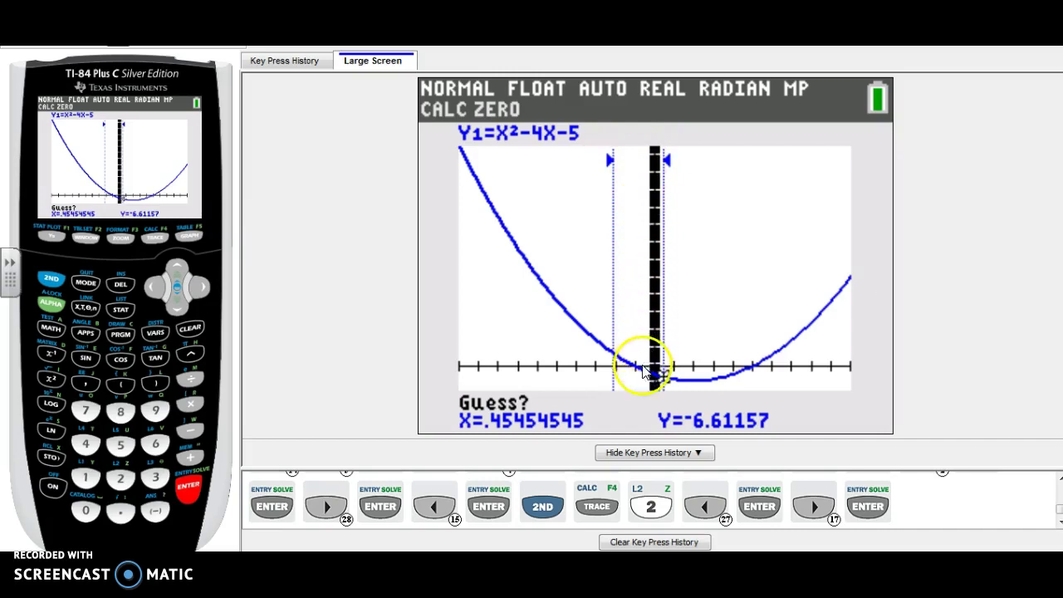
click(155, 291)
drag(155, 293, 157, 294)
click(186, 491)
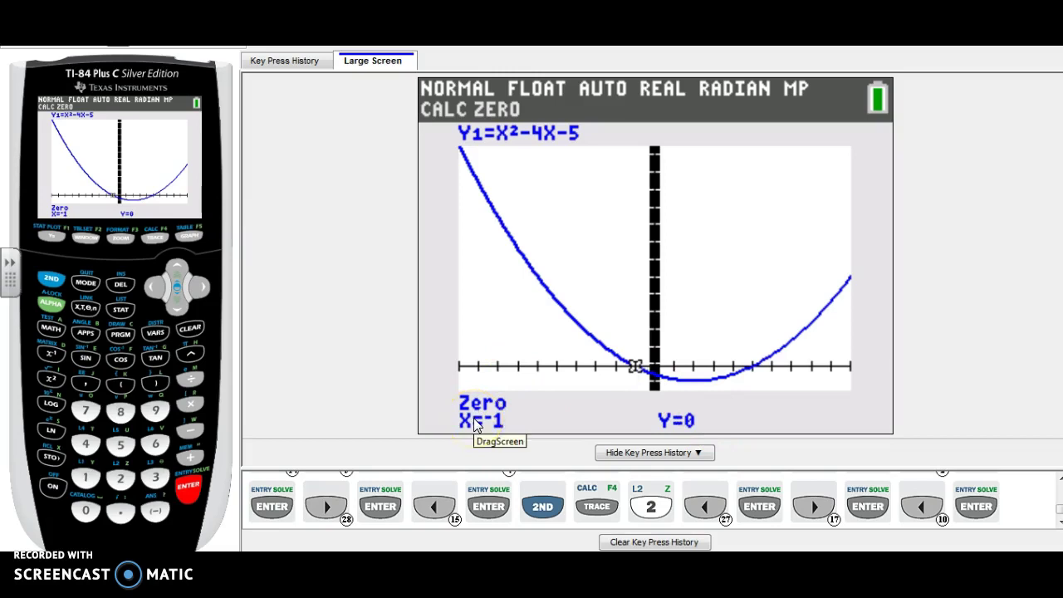
Start a second CALC zero calculation.
click(49, 279)
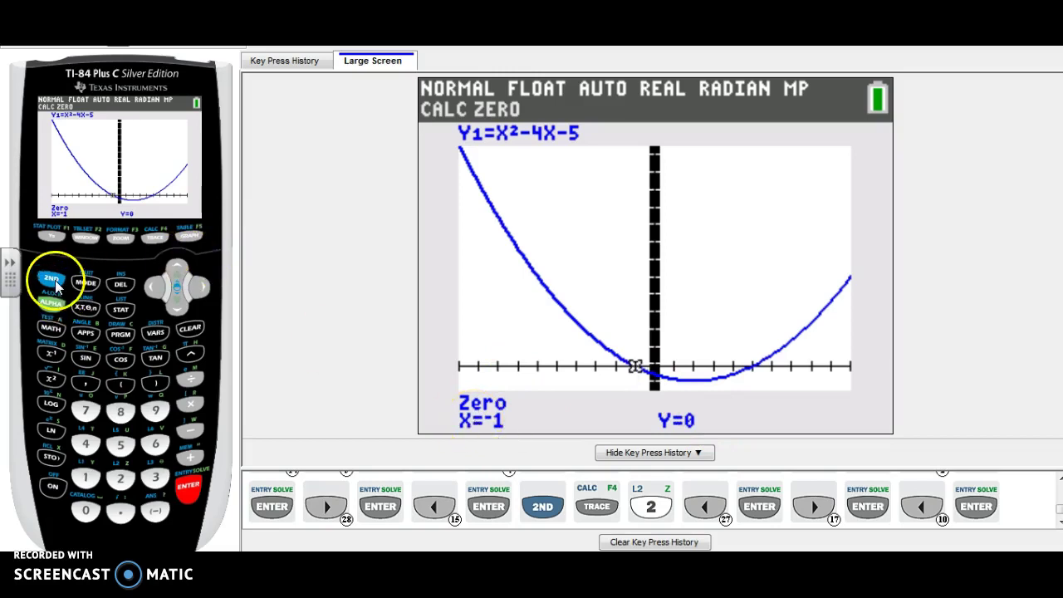
click(158, 239)
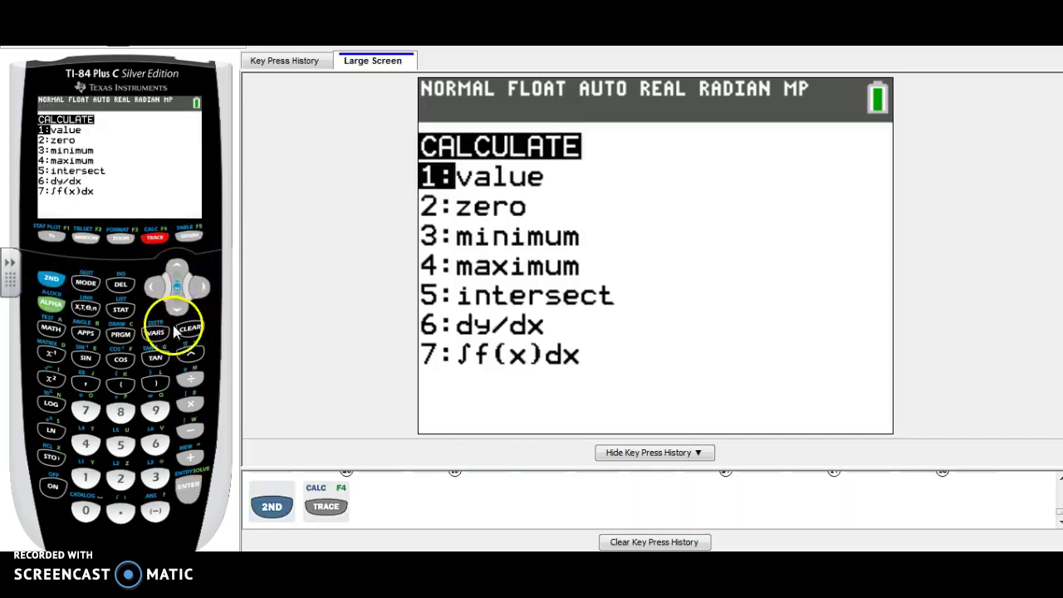
click(121, 482)
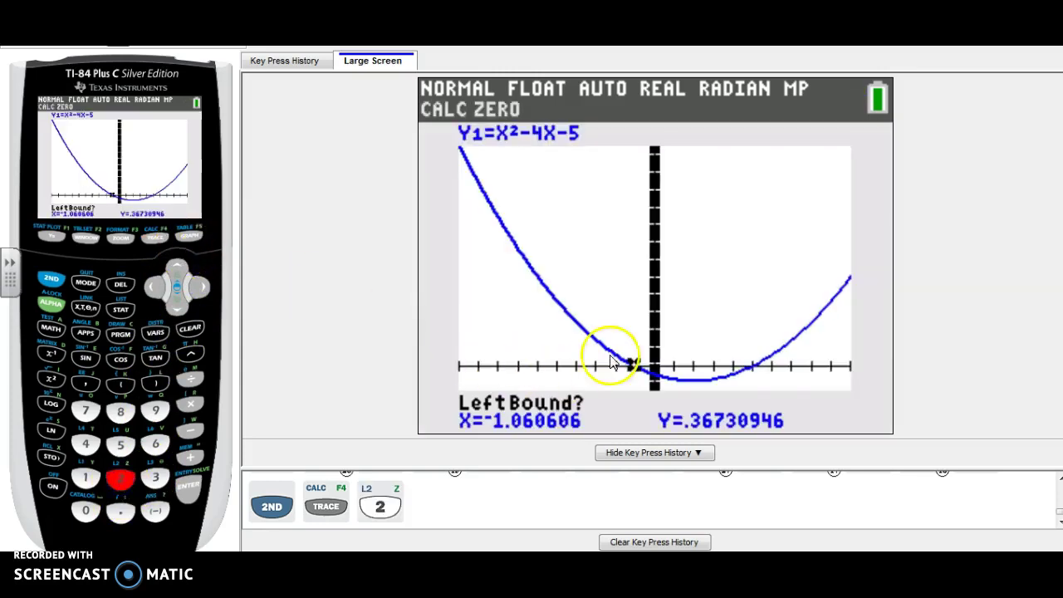
Set the left bound between the zeros and the right bound just past X=5.
click(204, 287)
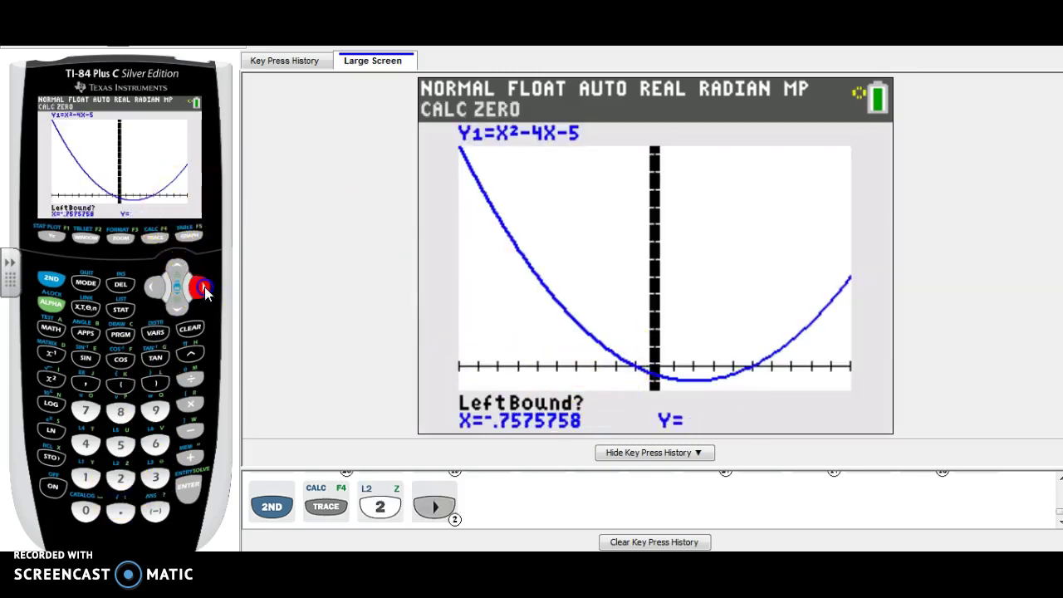
click(203, 288)
click(203, 287)
click(204, 287)
click(203, 287)
click(204, 288)
click(189, 492)
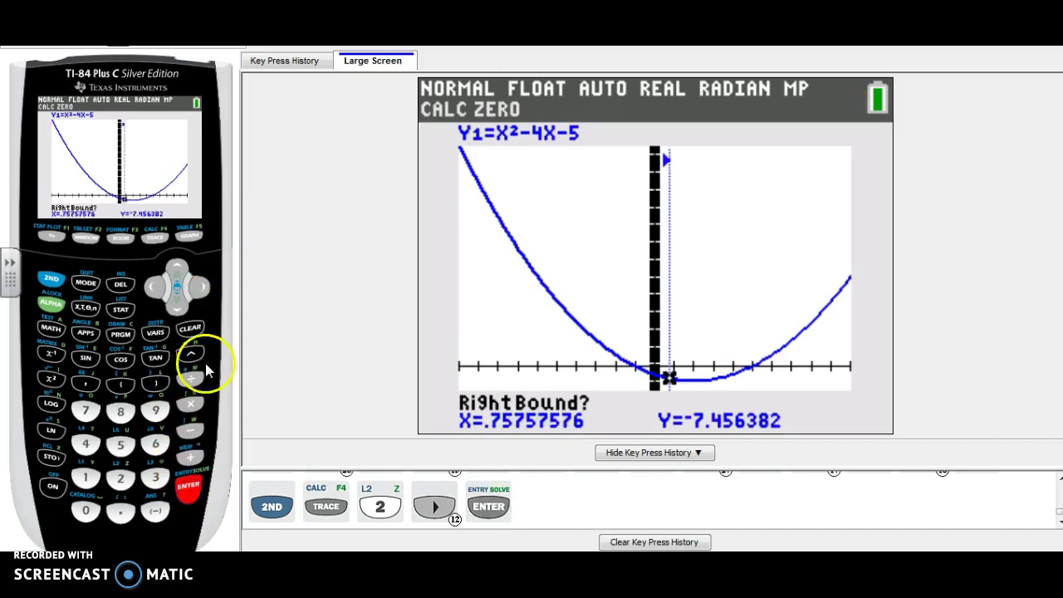
click(202, 288)
drag(204, 290, 210, 291)
click(164, 484)
click(189, 487)
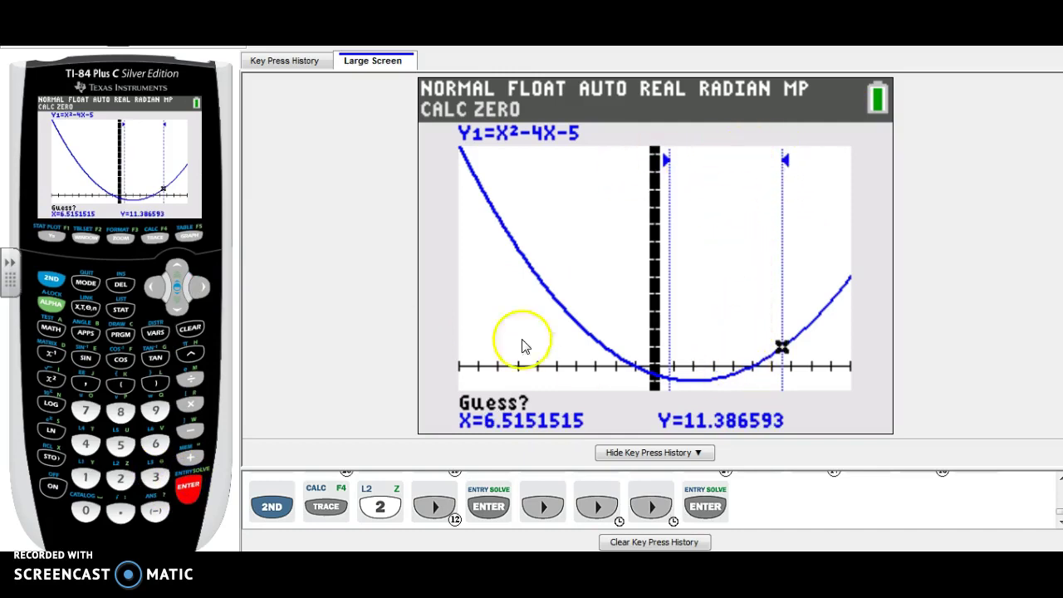
Place the guess at X=5 to compute the second zero, then return to the Y= editor.
click(159, 289)
drag(160, 289, 159, 289)
click(191, 492)
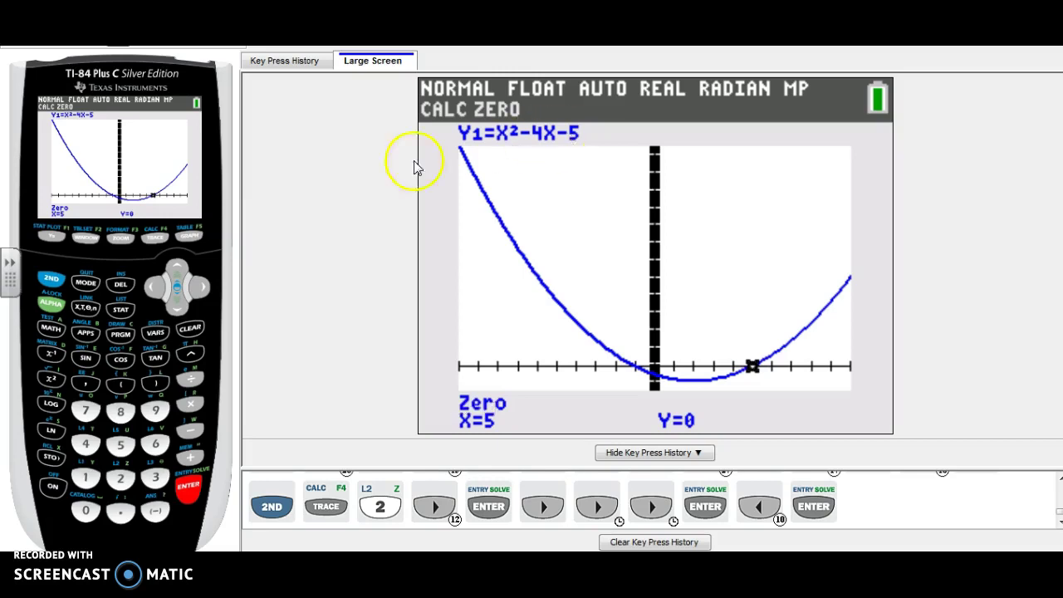
click(52, 238)
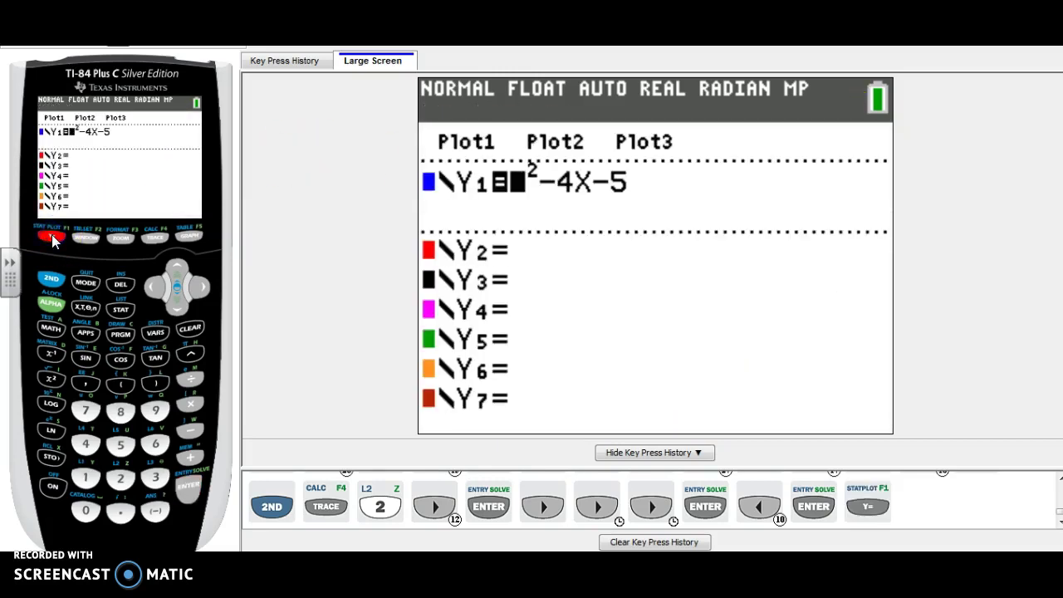
Replace Y1 with X²+2X−3.
click(190, 329)
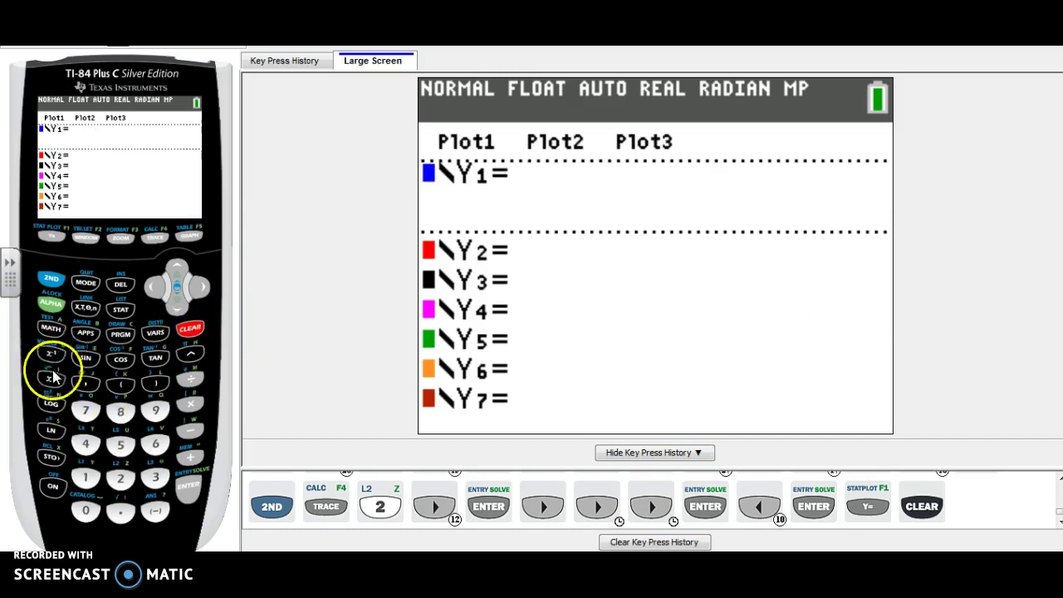
click(79, 314)
click(51, 380)
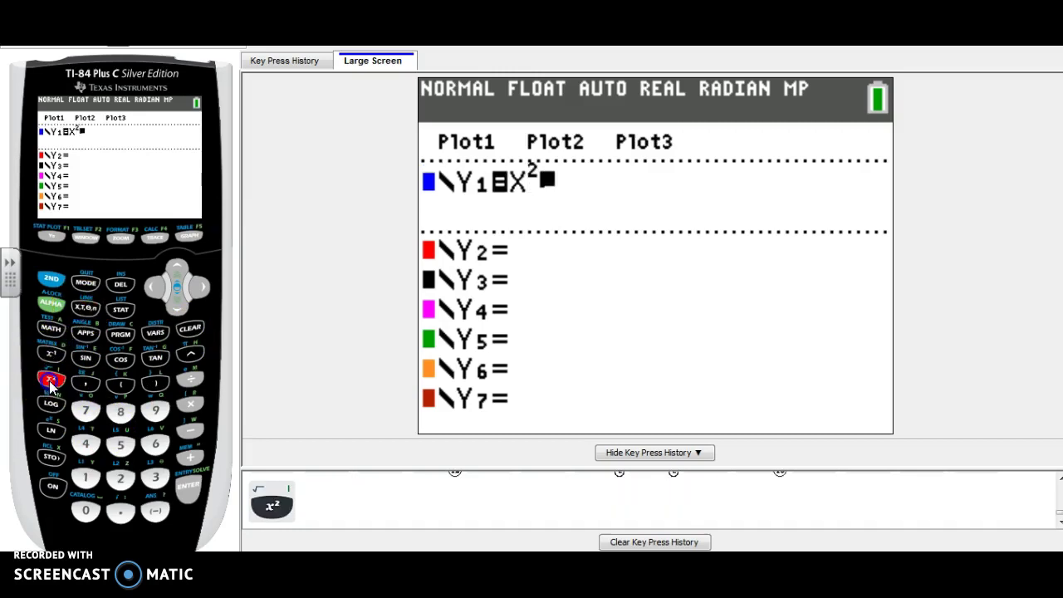
click(191, 457)
click(121, 479)
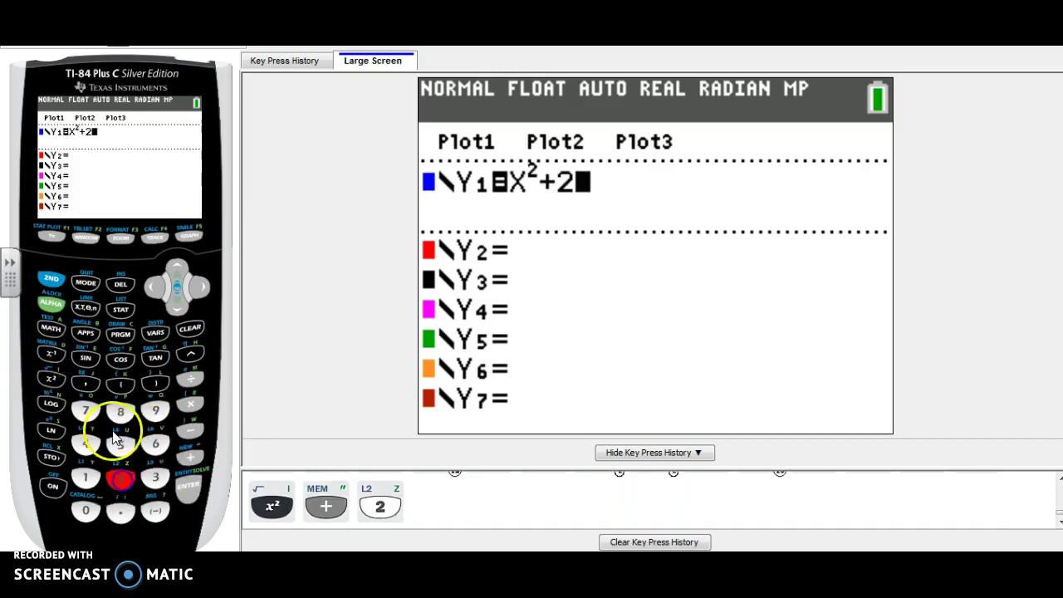
click(86, 309)
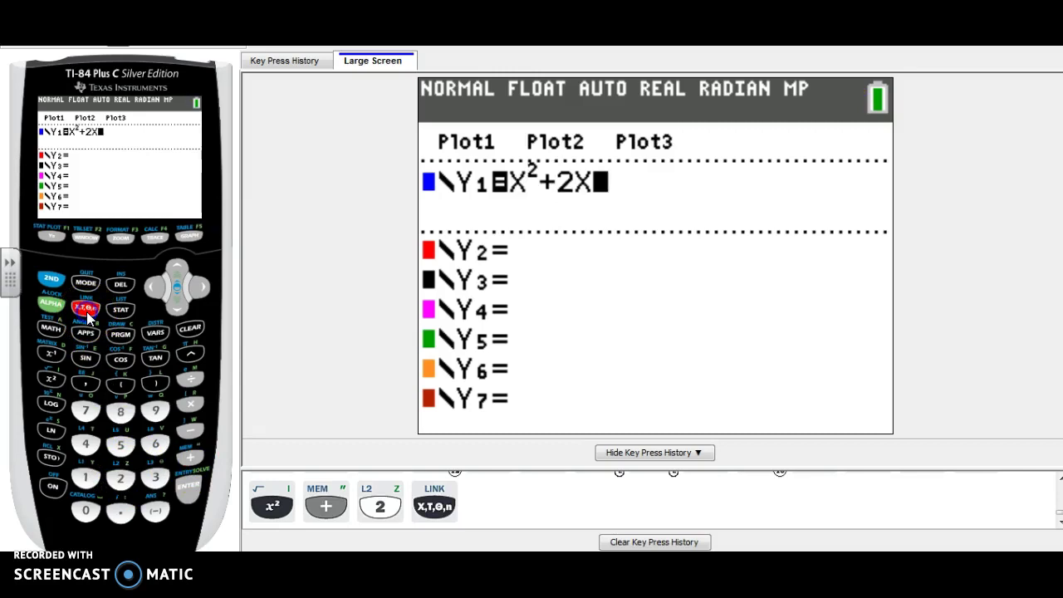
click(191, 431)
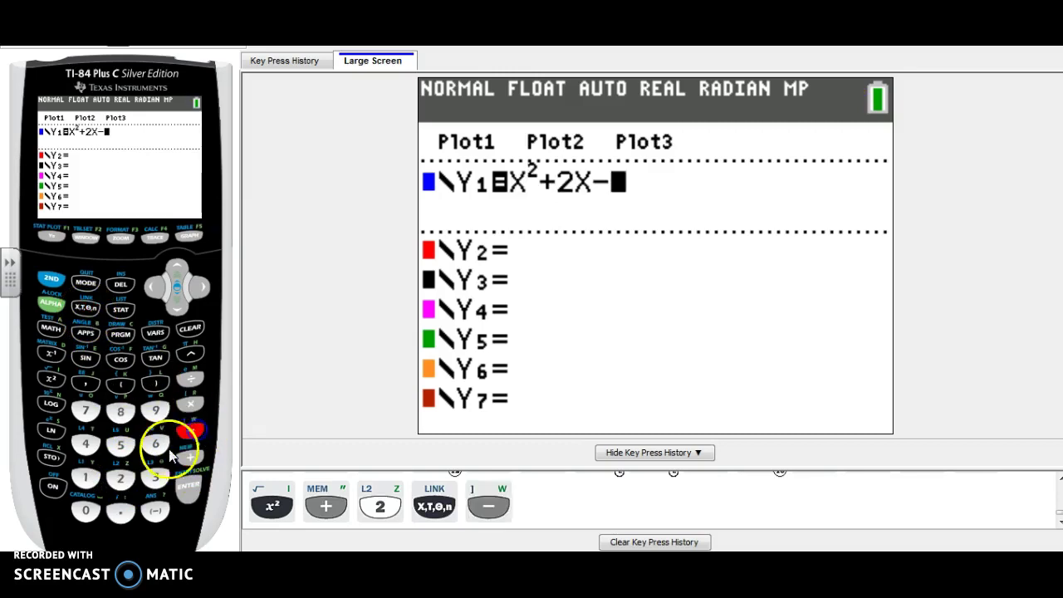
click(156, 479)
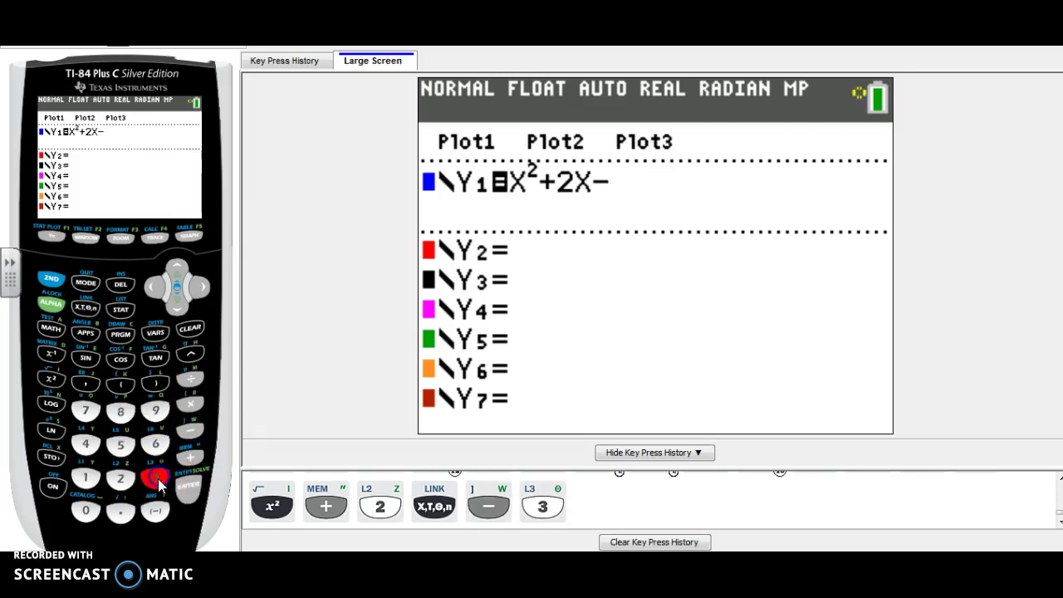
click(121, 237)
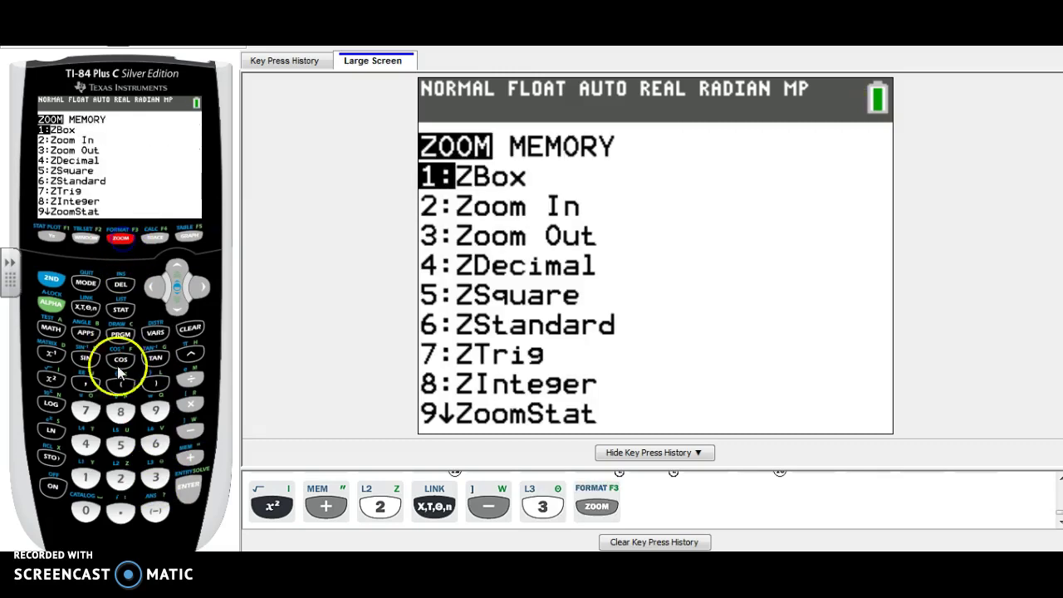
Graph X²+2X−3 with a zoom preset, then set Ymin to −10 and regraph.
click(87, 511)
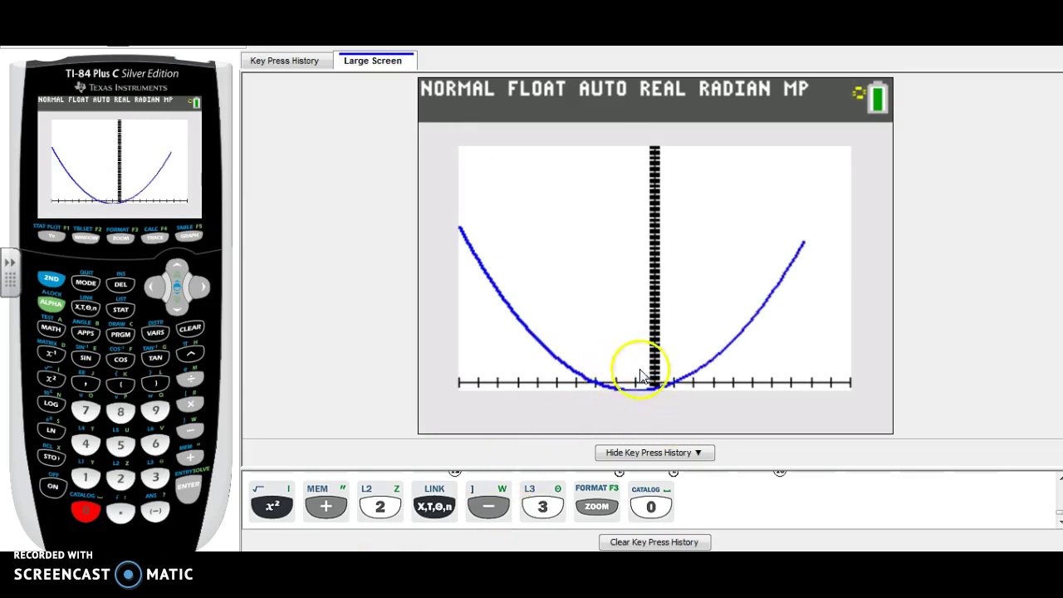
click(85, 238)
click(178, 305)
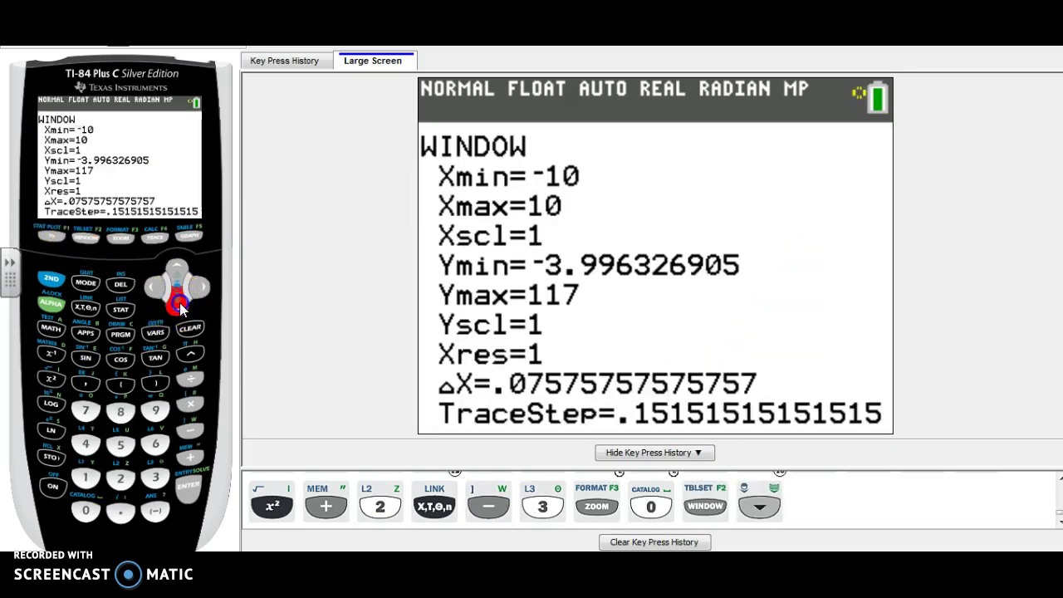
click(178, 306)
click(178, 305)
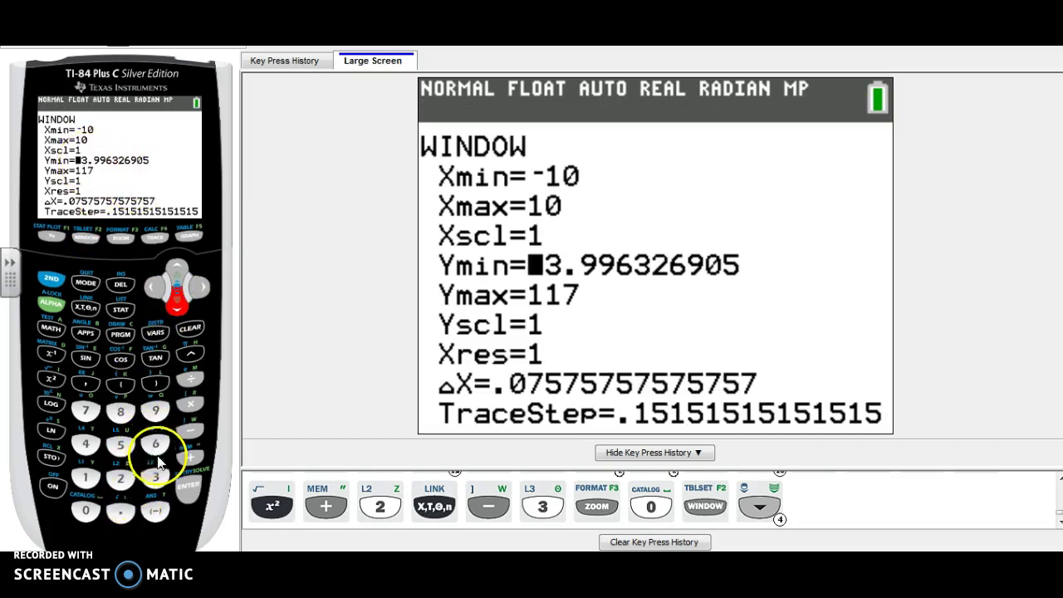
click(153, 509)
click(85, 479)
click(85, 511)
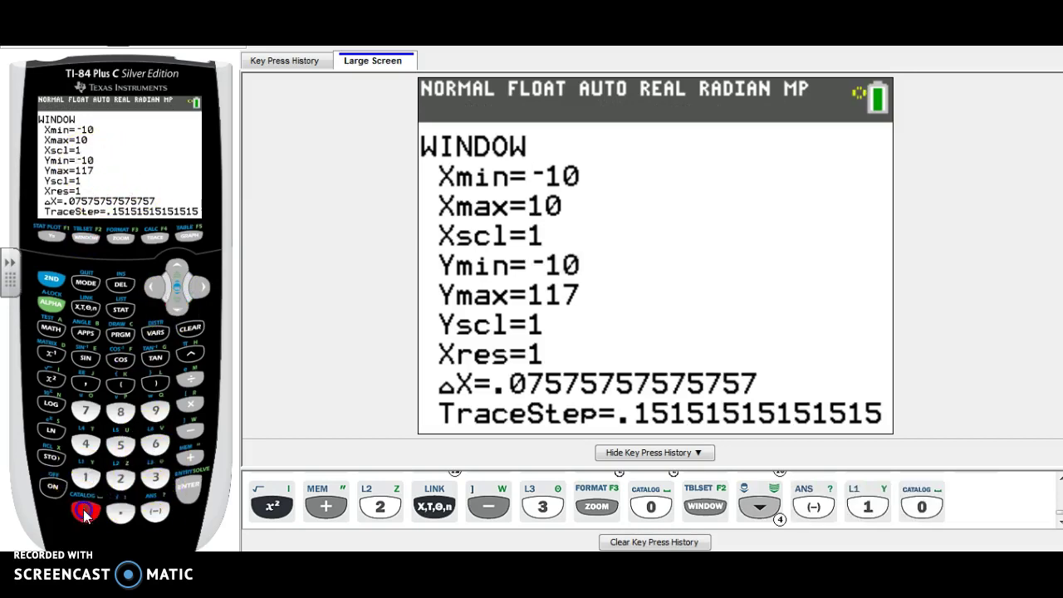
click(187, 237)
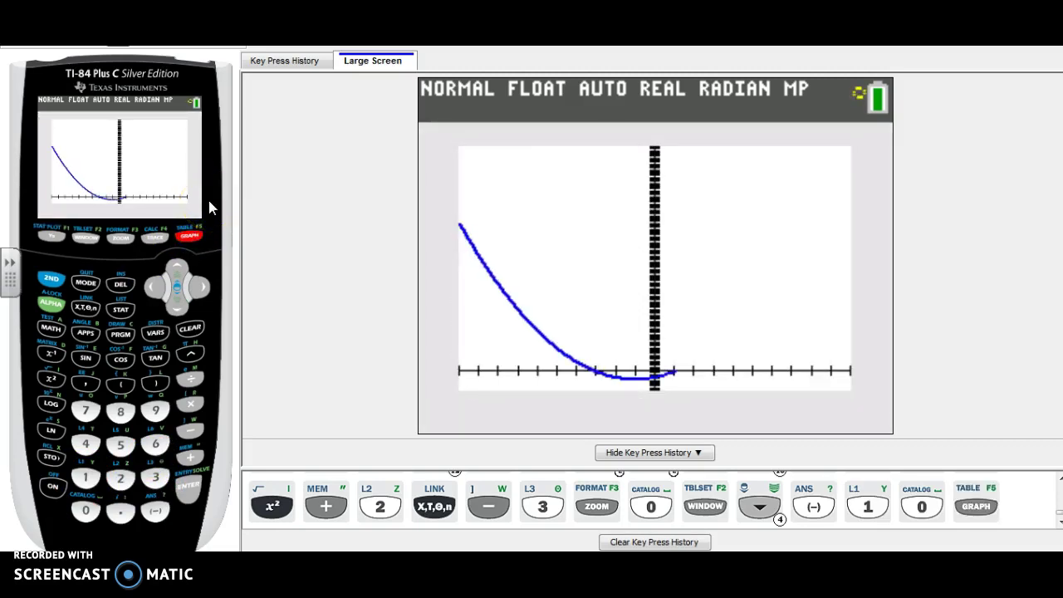
click(324, 207)
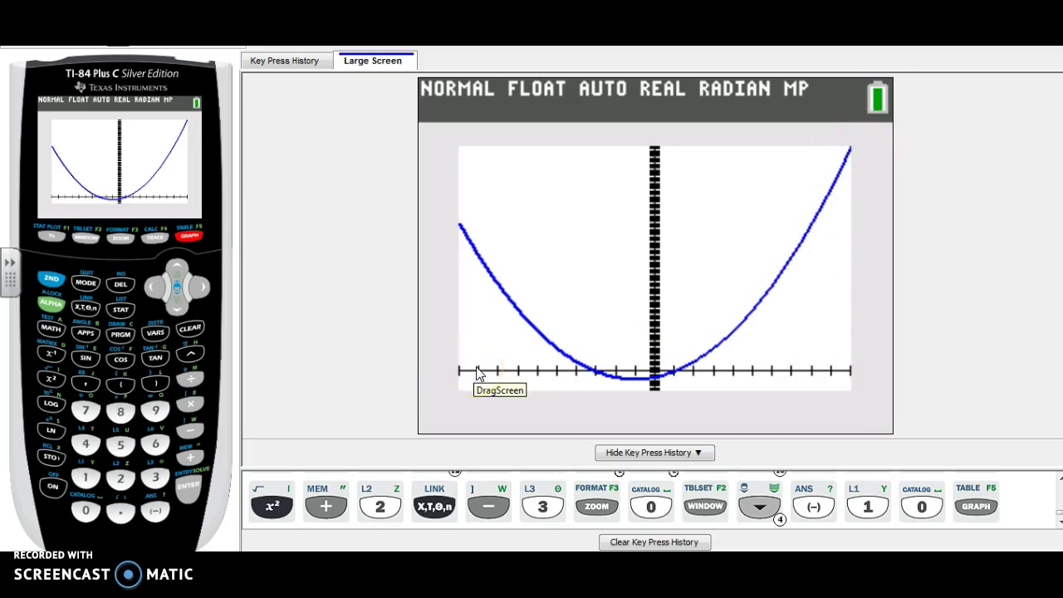
click(49, 279)
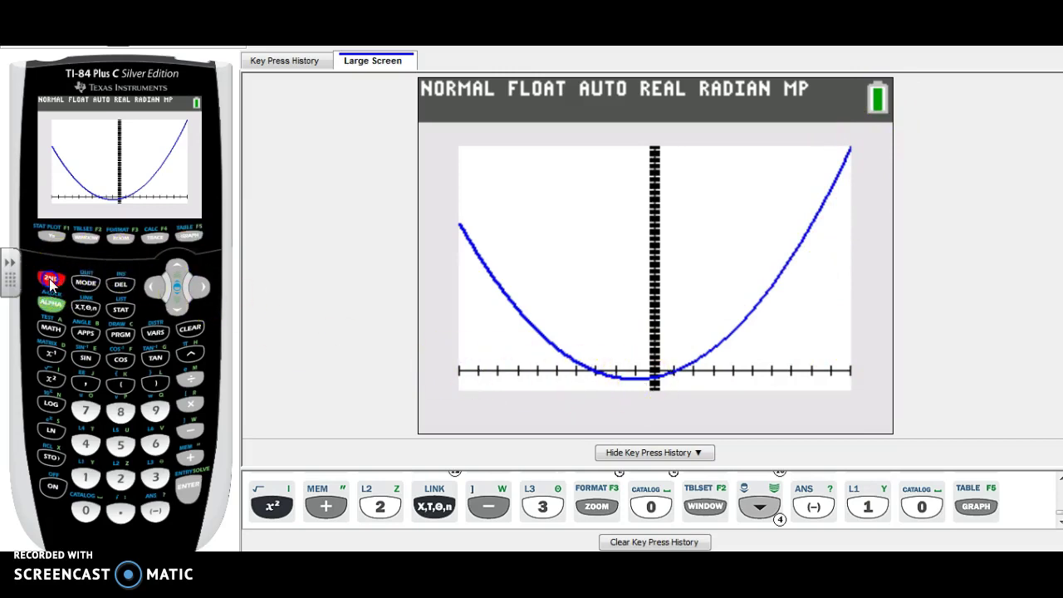
Start the minimum calculation and set its left bound just left of the vertex.
click(155, 238)
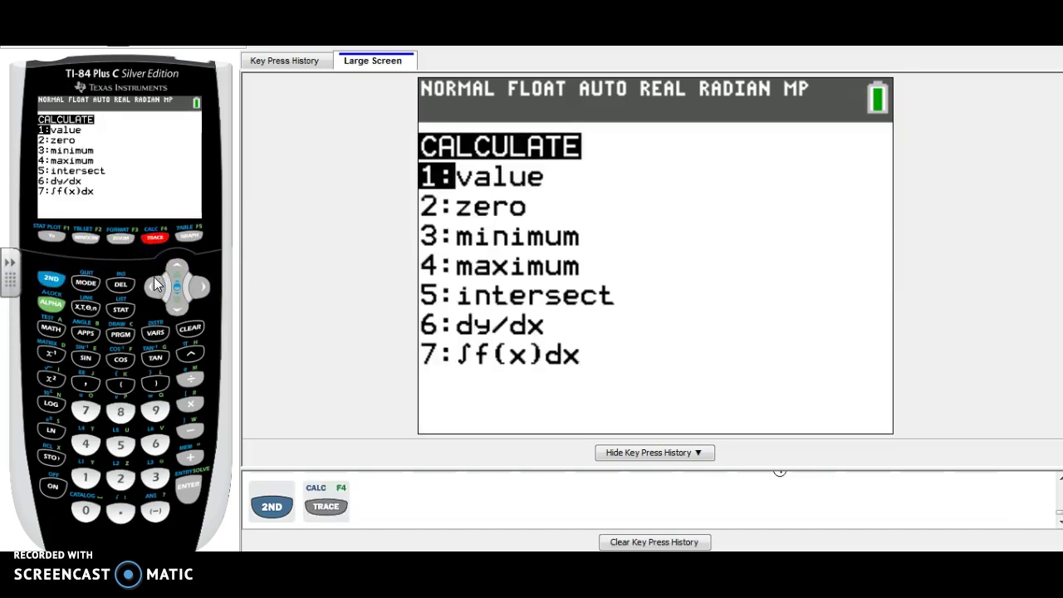
click(155, 477)
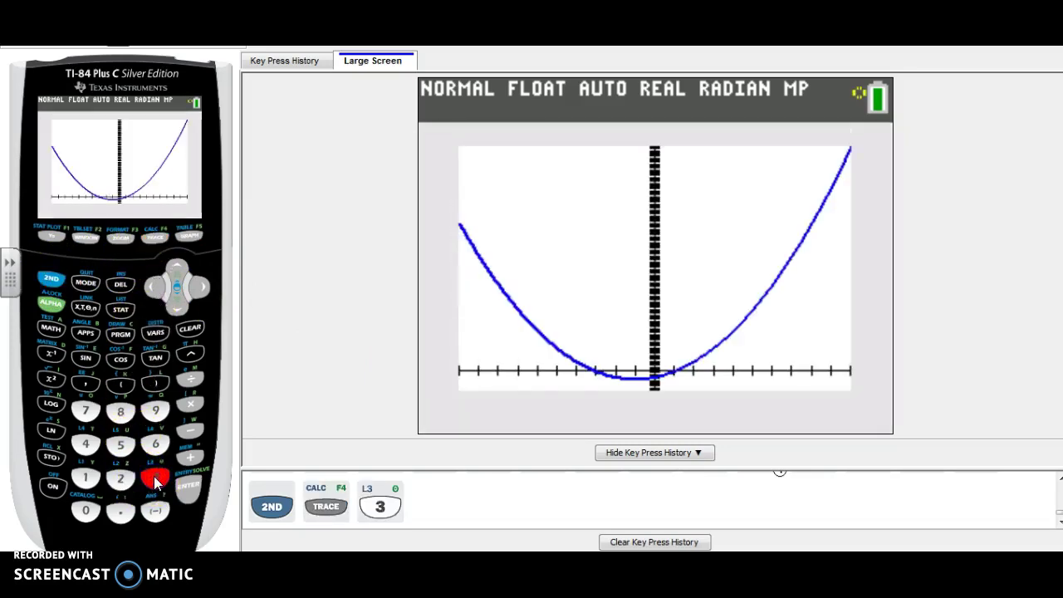
click(155, 286)
click(155, 287)
click(155, 287)
click(154, 287)
click(155, 287)
click(155, 287)
click(154, 286)
click(155, 287)
click(155, 286)
click(155, 287)
click(154, 287)
click(154, 287)
click(154, 287)
click(155, 287)
click(183, 495)
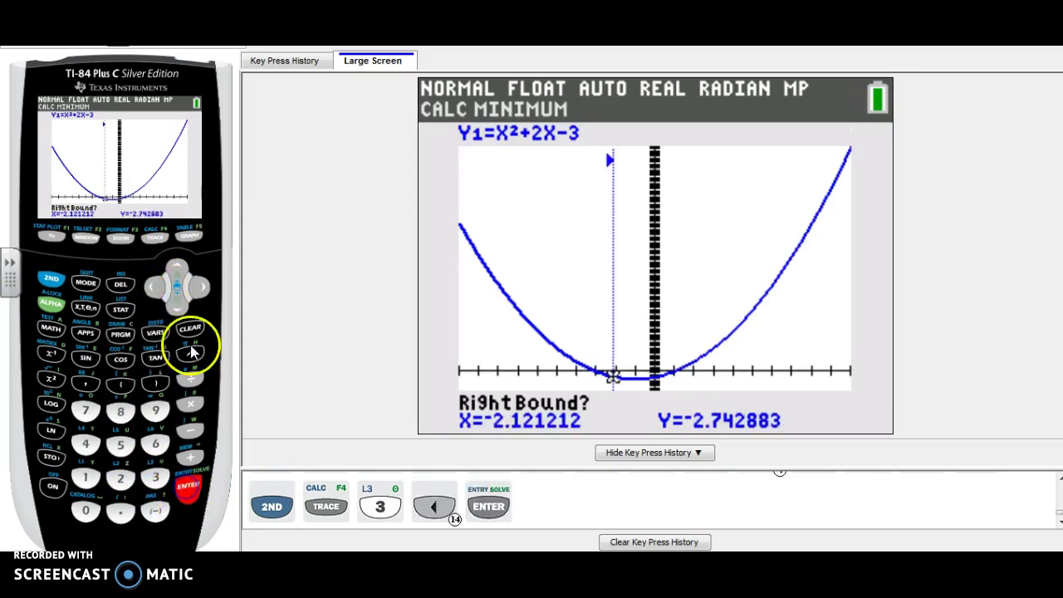
Set the minimum's right bound just right of the vertex.
click(196, 288)
click(196, 288)
click(196, 287)
click(196, 288)
click(196, 287)
triple_click(196, 287)
double_click(196, 288)
triple_click(196, 287)
double_click(197, 287)
double_click(197, 288)
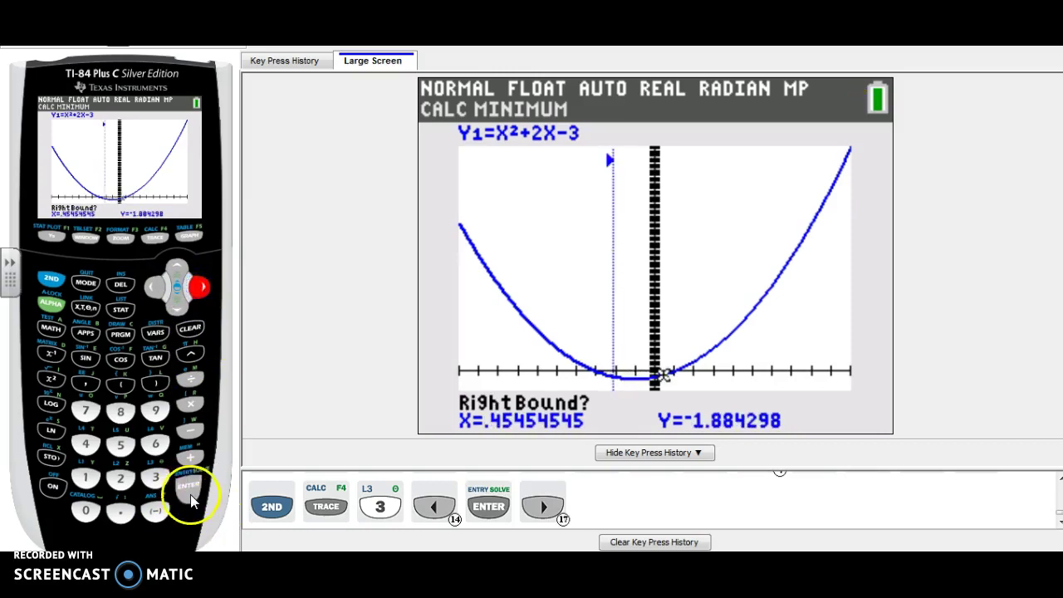
click(189, 486)
Place the guess near the vertex to get the minimum at X=-1.000001, Y=-4.
click(157, 288)
double_click(157, 288)
triple_click(157, 288)
double_click(157, 288)
click(158, 289)
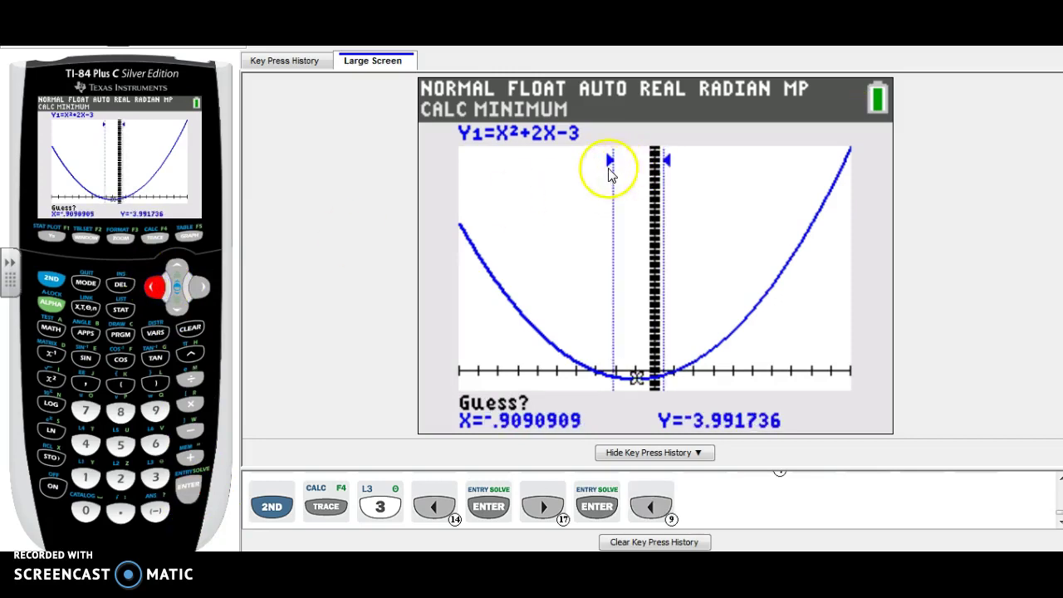
click(189, 493)
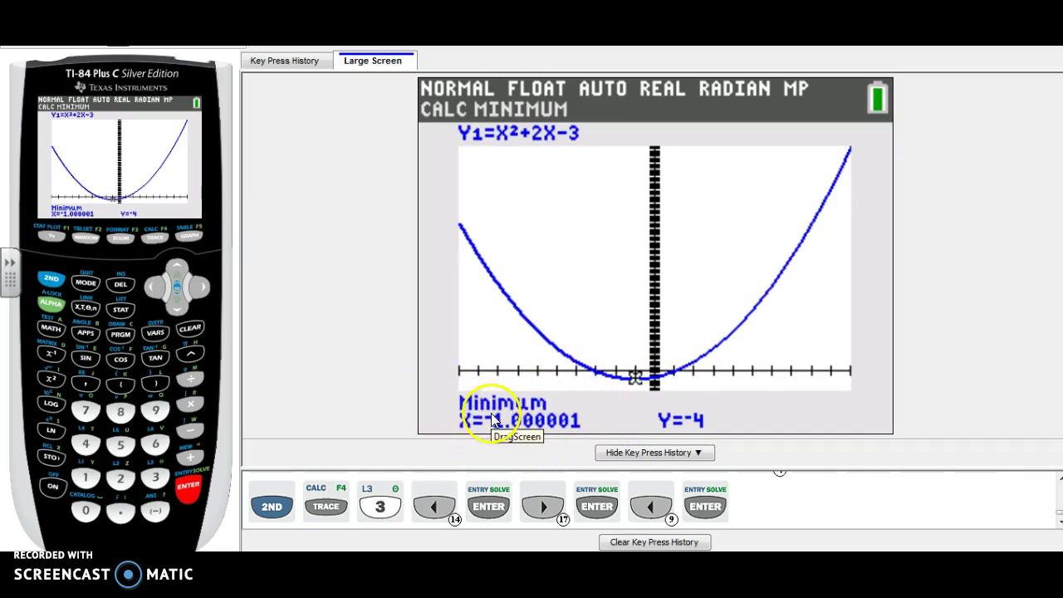
Start the zero calculation and set its left bound left of X=-3.
click(51, 279)
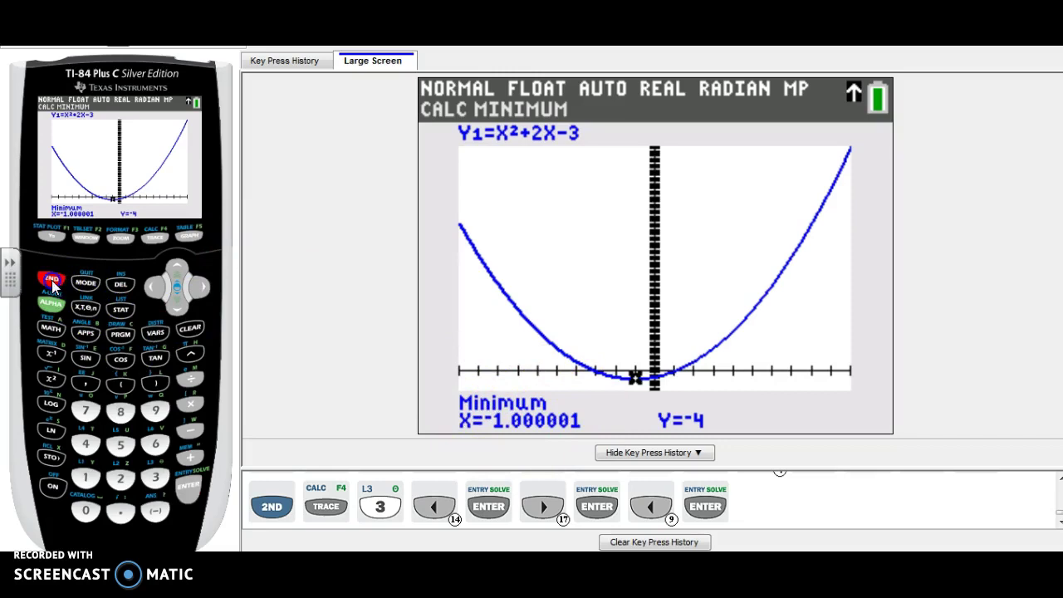
click(155, 238)
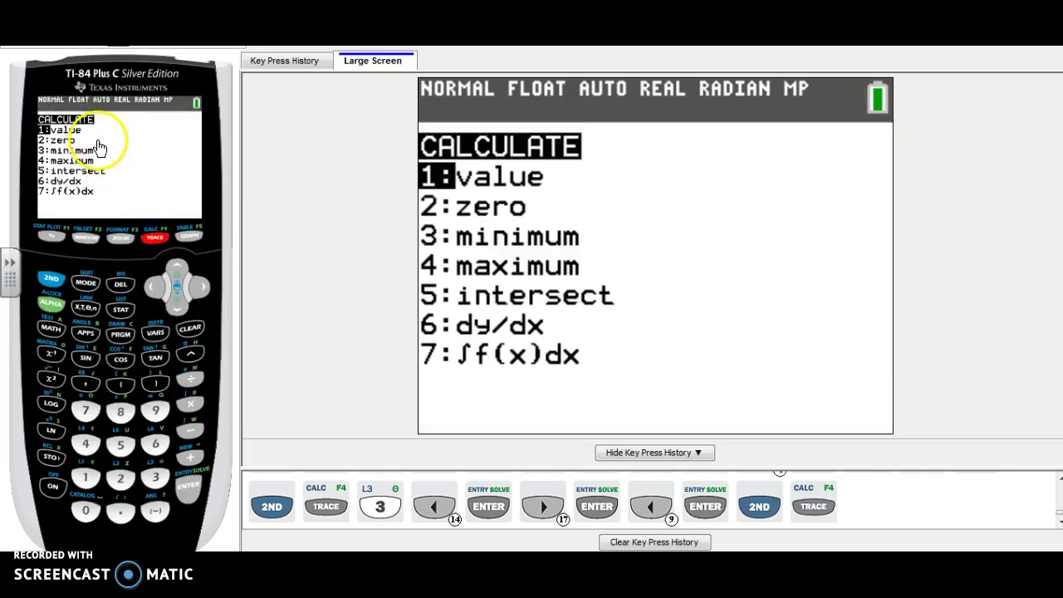
click(120, 479)
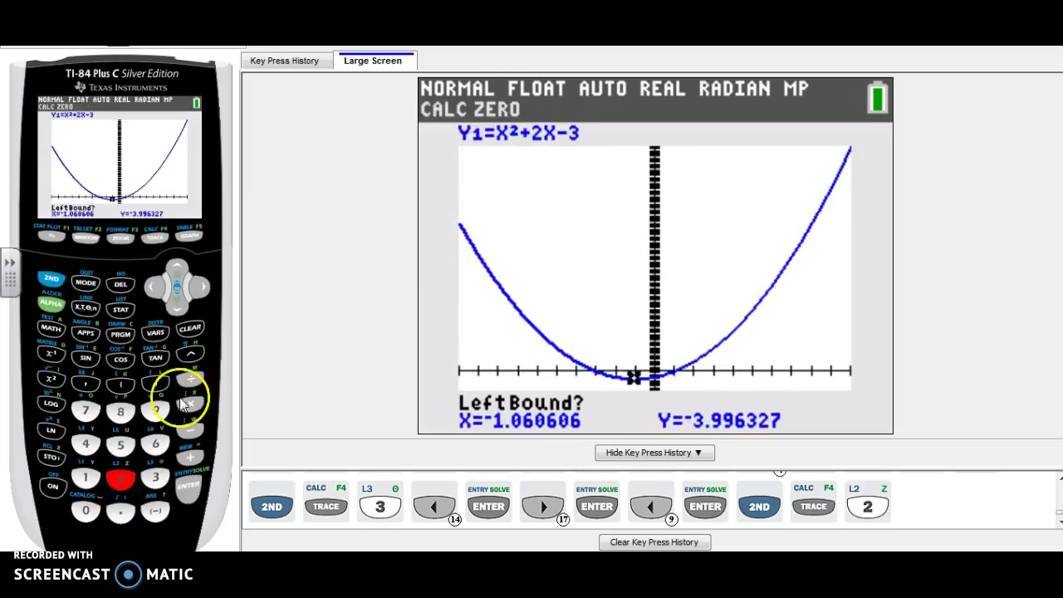
click(153, 288)
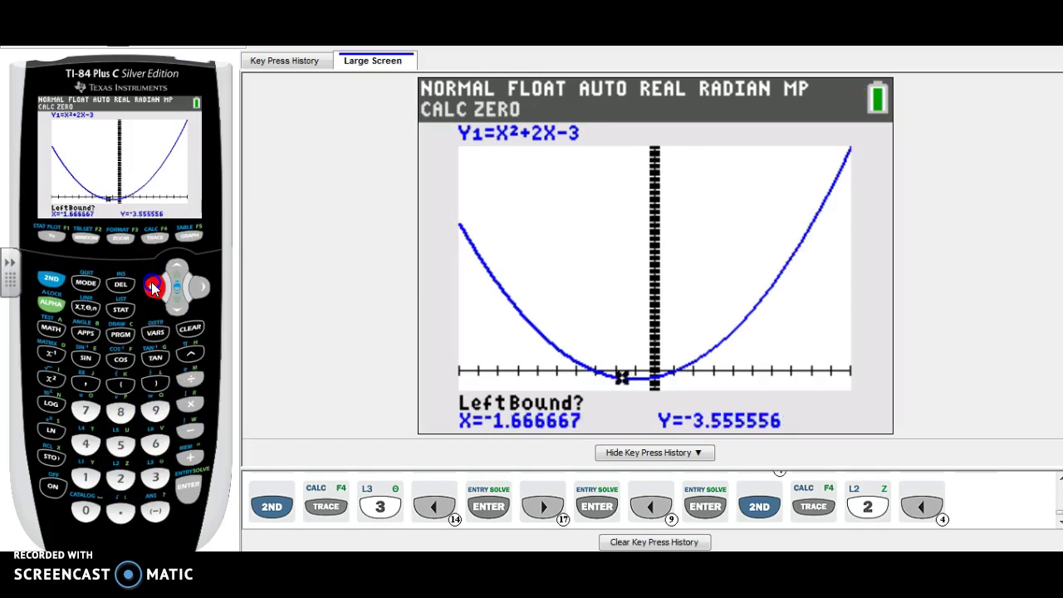
drag(152, 287, 199, 288)
click(189, 486)
click(199, 287)
Set the right bound and guess around X=-3, finding the zero at X=-3, Y=0.
click(200, 288)
click(188, 486)
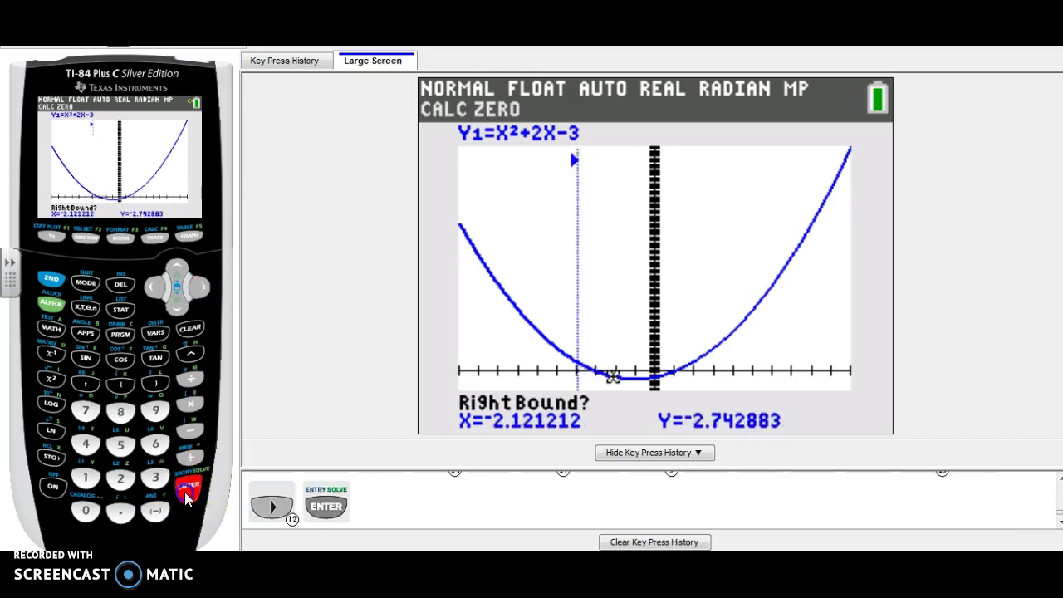
drag(153, 287, 153, 288)
click(187, 490)
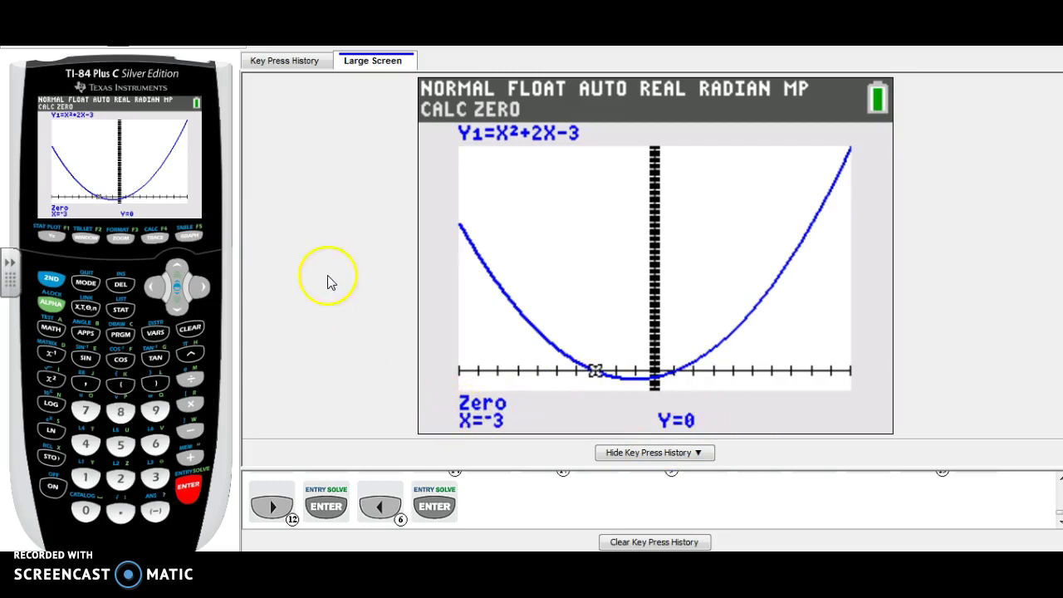
click(50, 279)
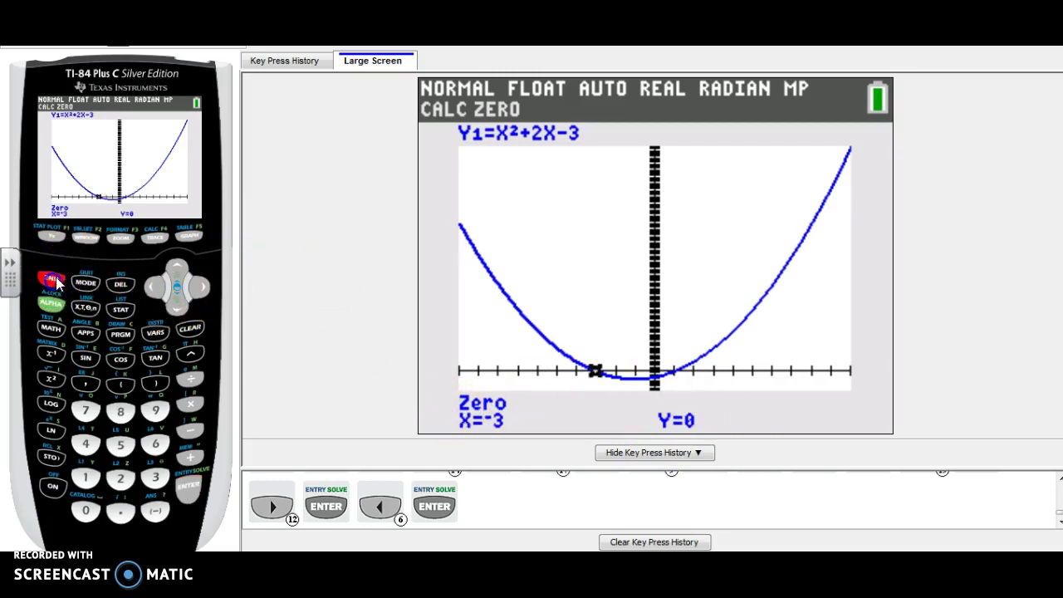
Start another zero calculation with the left bound just left of X=1.
click(155, 238)
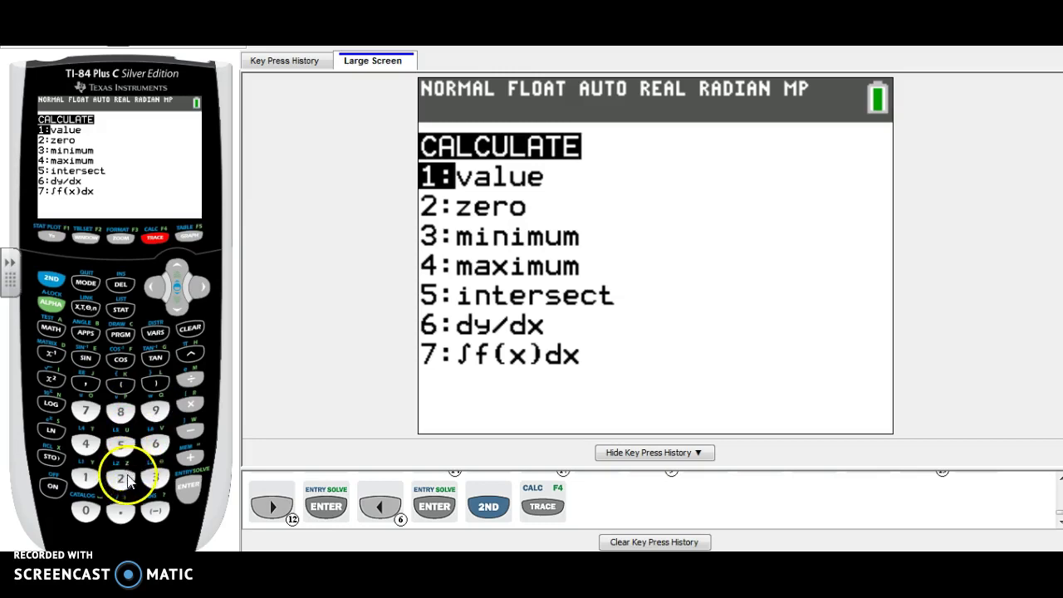
click(123, 479)
click(199, 287)
click(199, 288)
click(200, 288)
click(199, 288)
drag(199, 292, 196, 299)
click(196, 296)
click(197, 296)
click(197, 296)
click(197, 296)
click(197, 296)
click(197, 296)
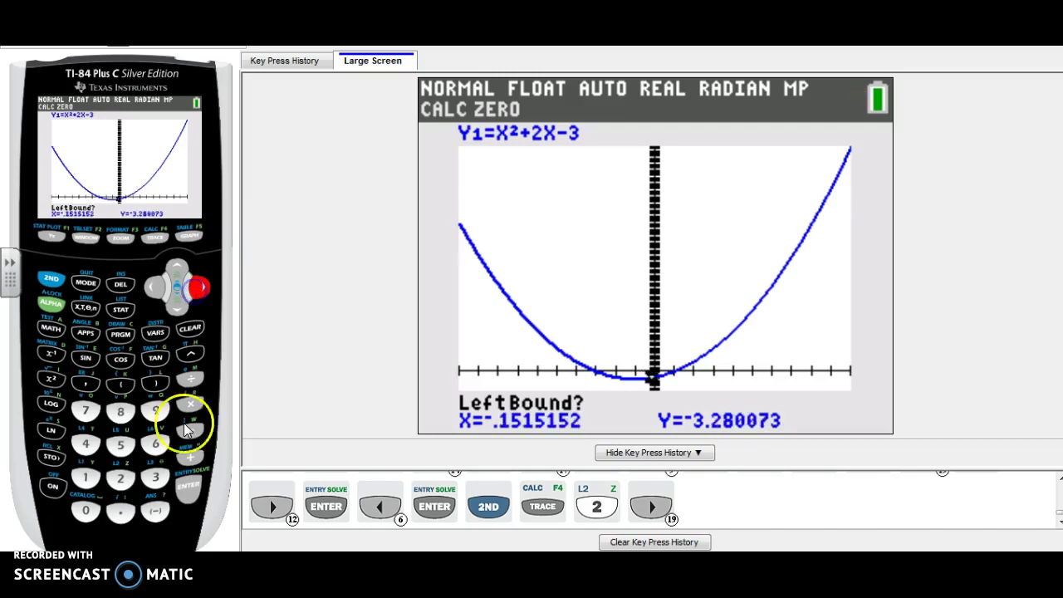
click(184, 502)
Set the right bound and guess around X=1, finding the zero at X=1, Y=0.
drag(199, 289, 157, 292)
click(190, 486)
click(157, 291)
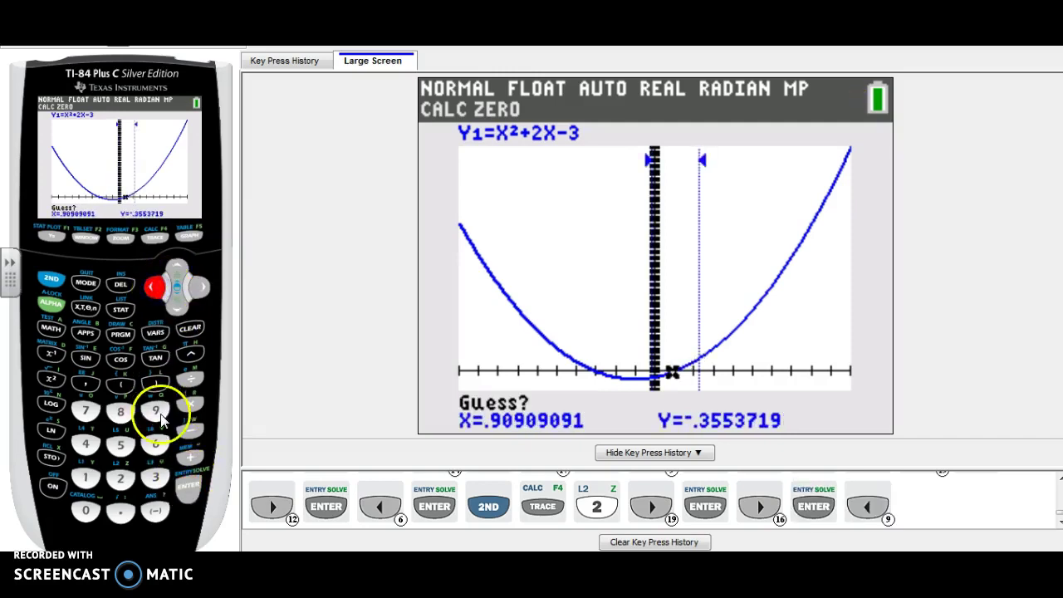
click(190, 487)
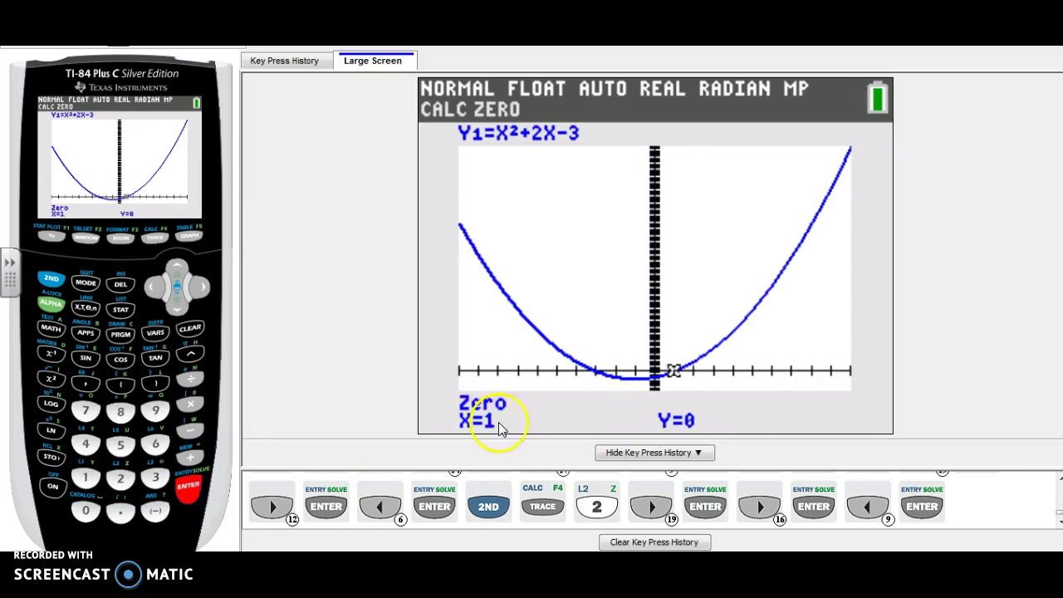